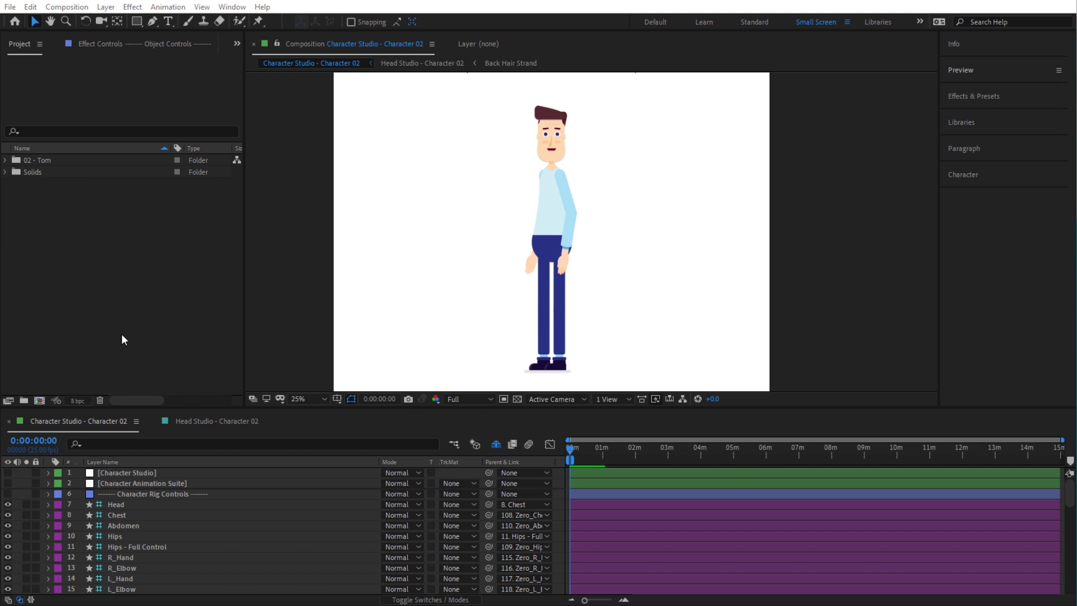
- Switch from After Effects to the Nfx Current Project folder with CharacterAnimationKit_2_1.wav
left_click(171, 312)
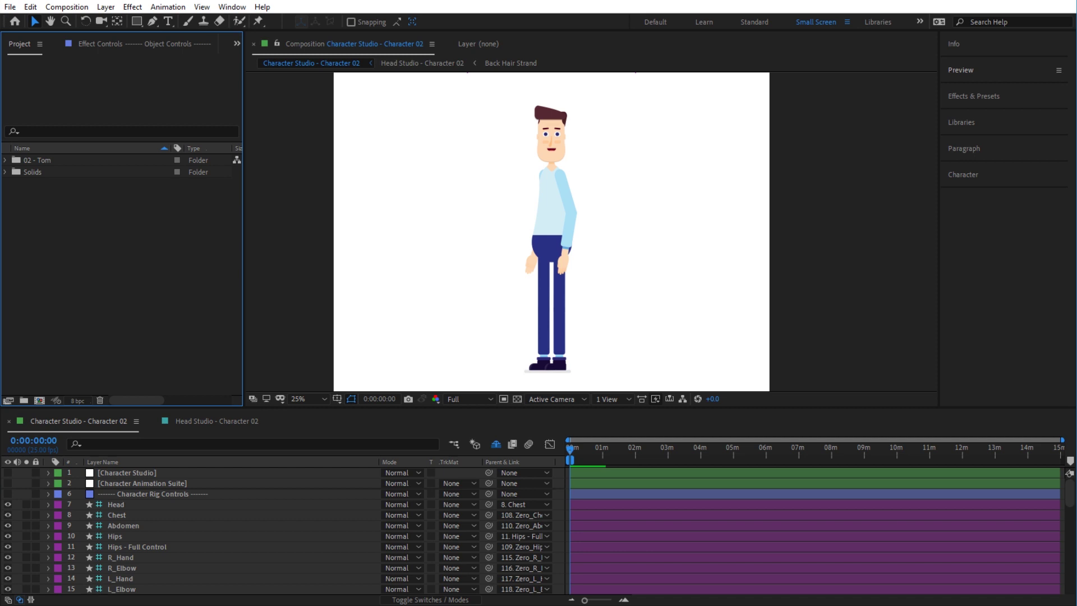
key("alt+Tab")
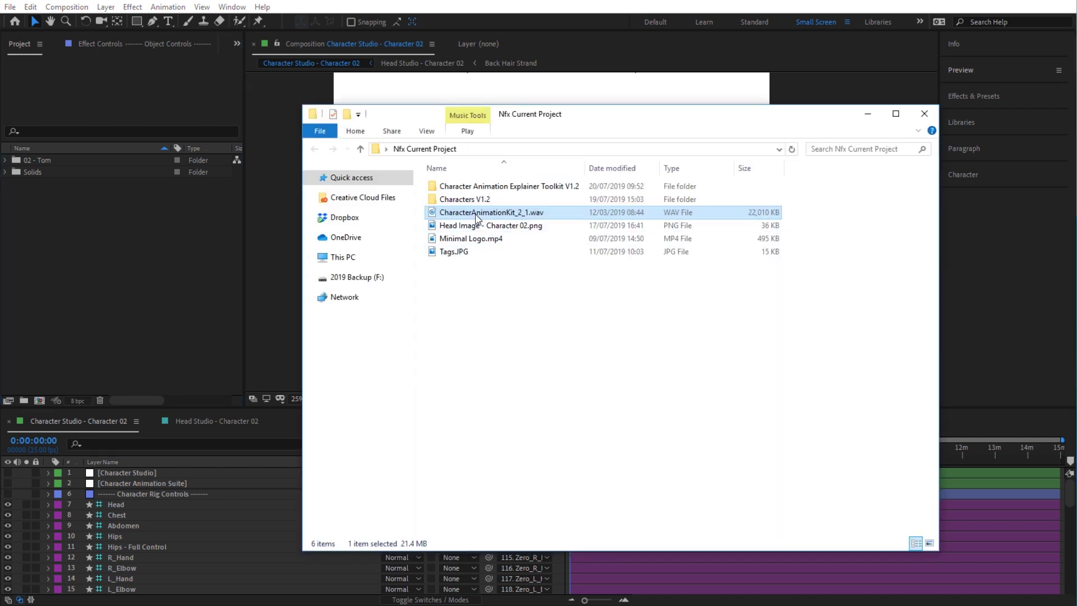
- Play CharacterAnimationKit_2_1.wav to hear it, then drag it into the After Effects Project panel
double_click(476, 213)
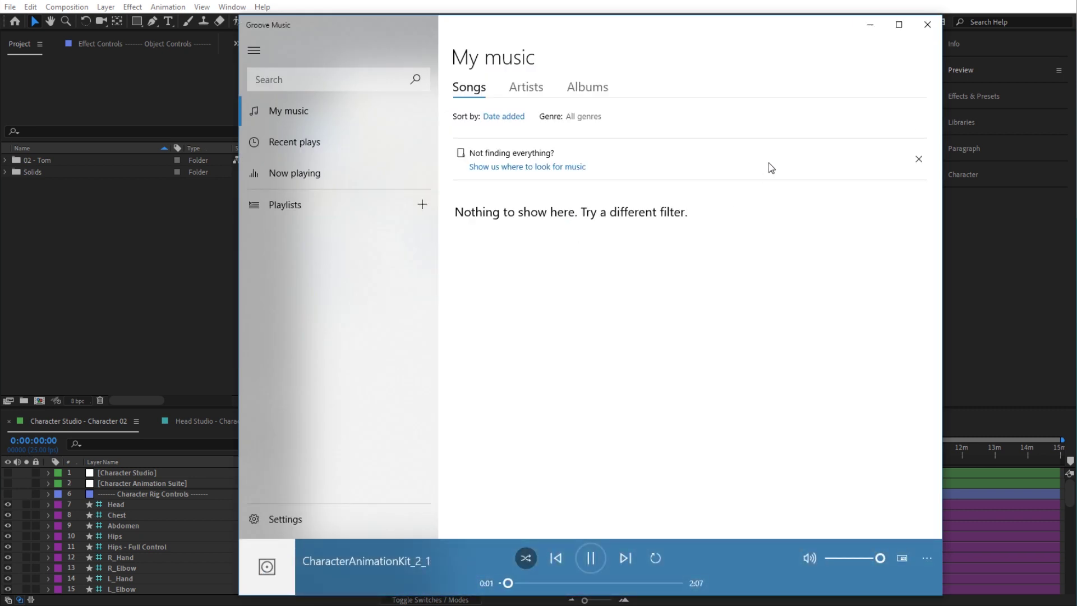
left_click(926, 25)
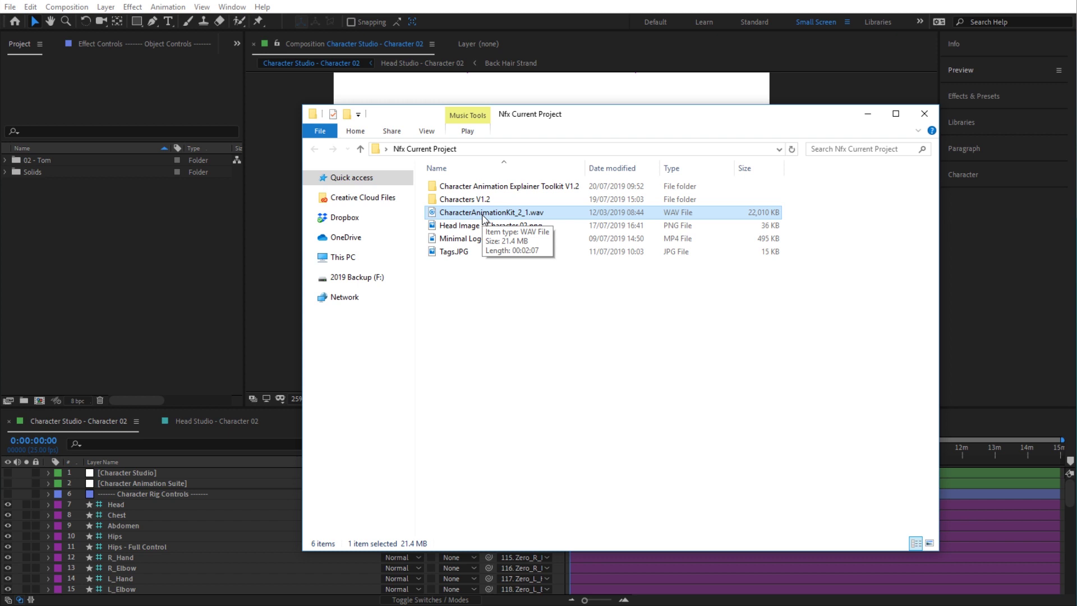
left_click_drag(484, 217, 147, 267)
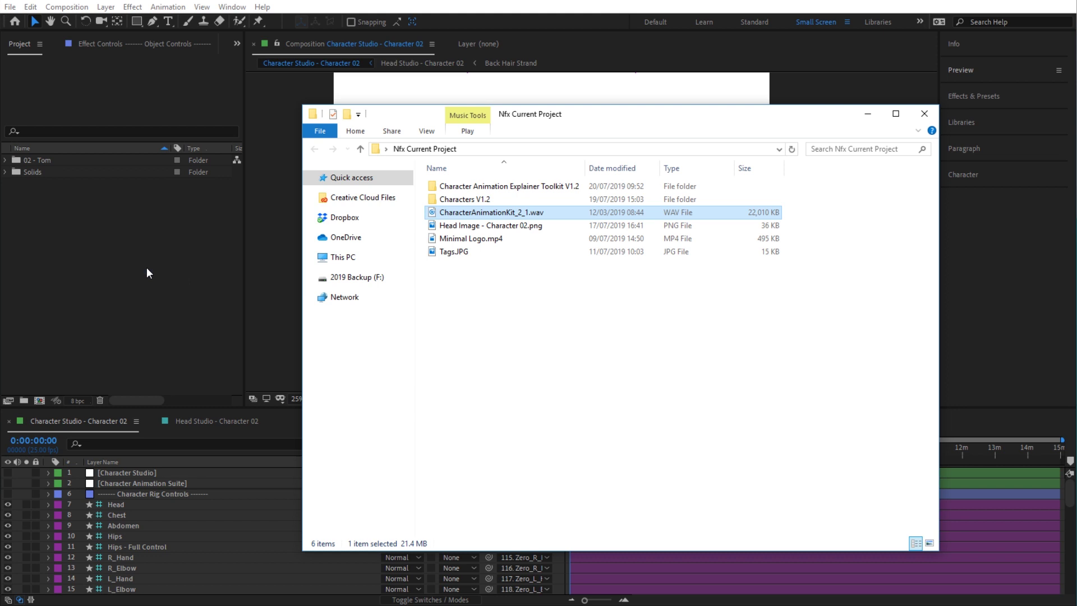
left_click(146, 267)
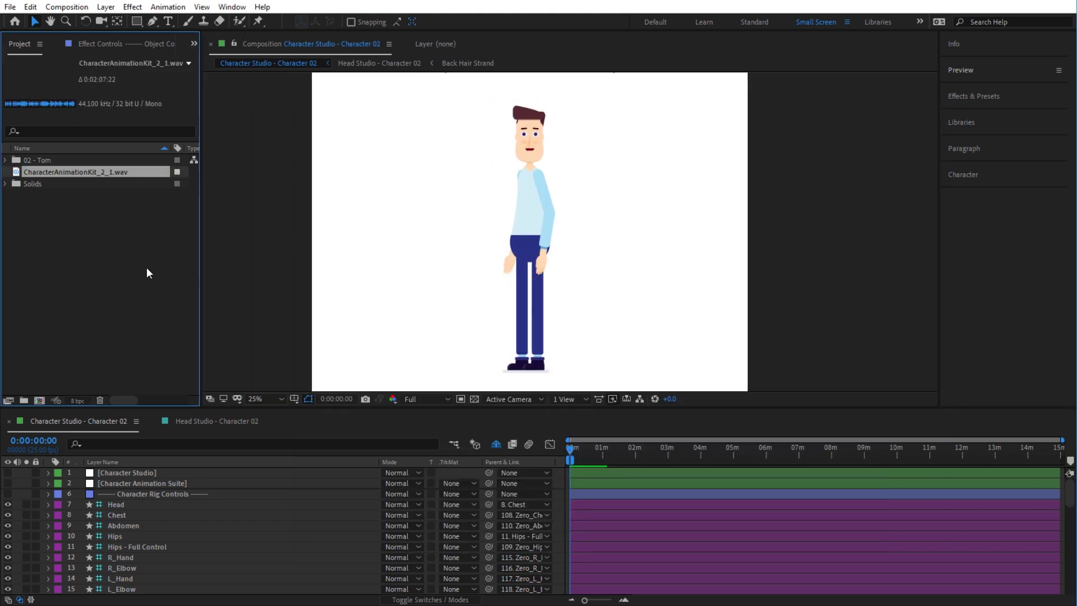
- Drop CharacterAnimationKit_2_1.wav into the Head Studio - Character 02 timeline and extend the work area to about 5 s
left_click(209, 423)
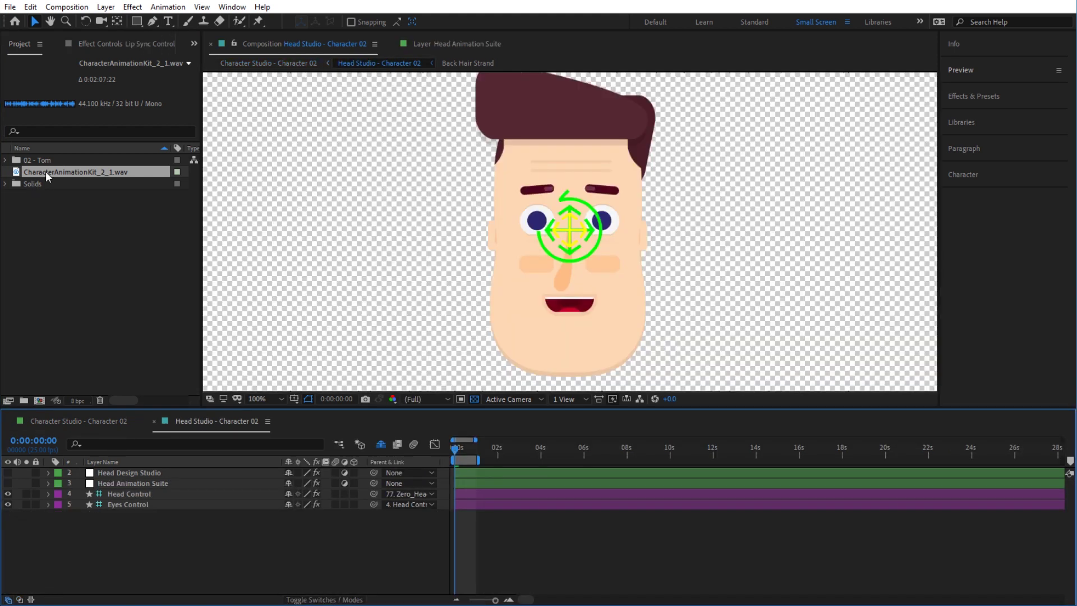
left_click_drag(45, 170, 140, 469)
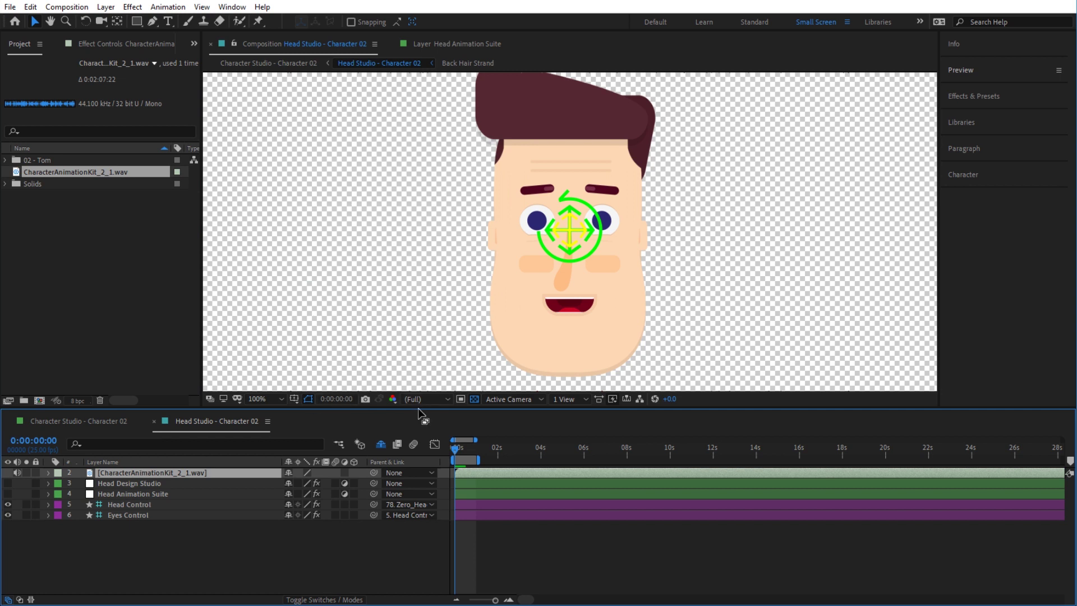
left_click_drag(418, 409, 418, 433)
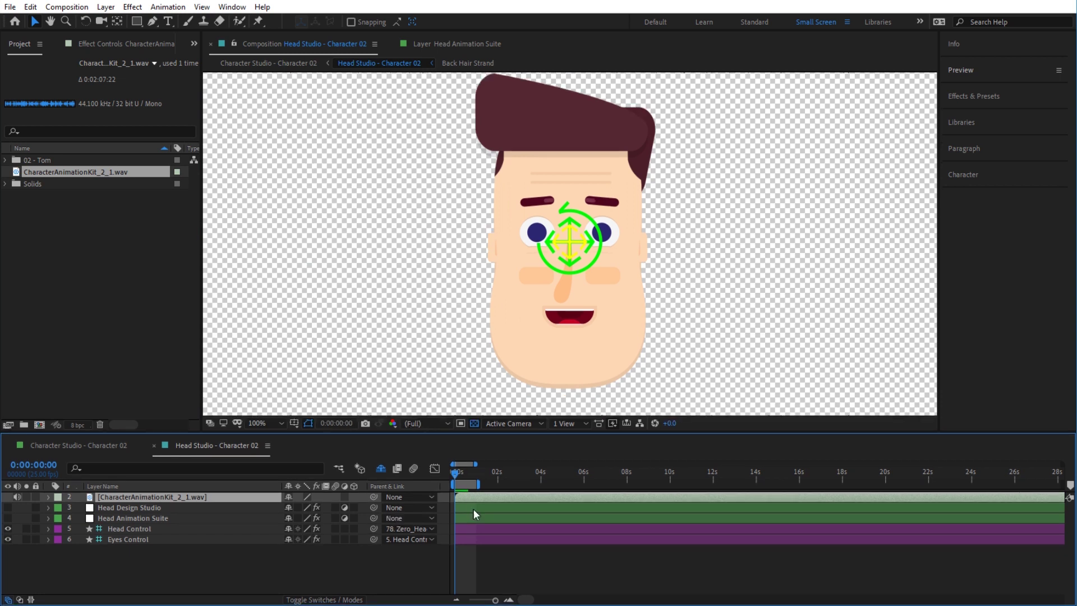
left_click_drag(483, 482, 564, 484)
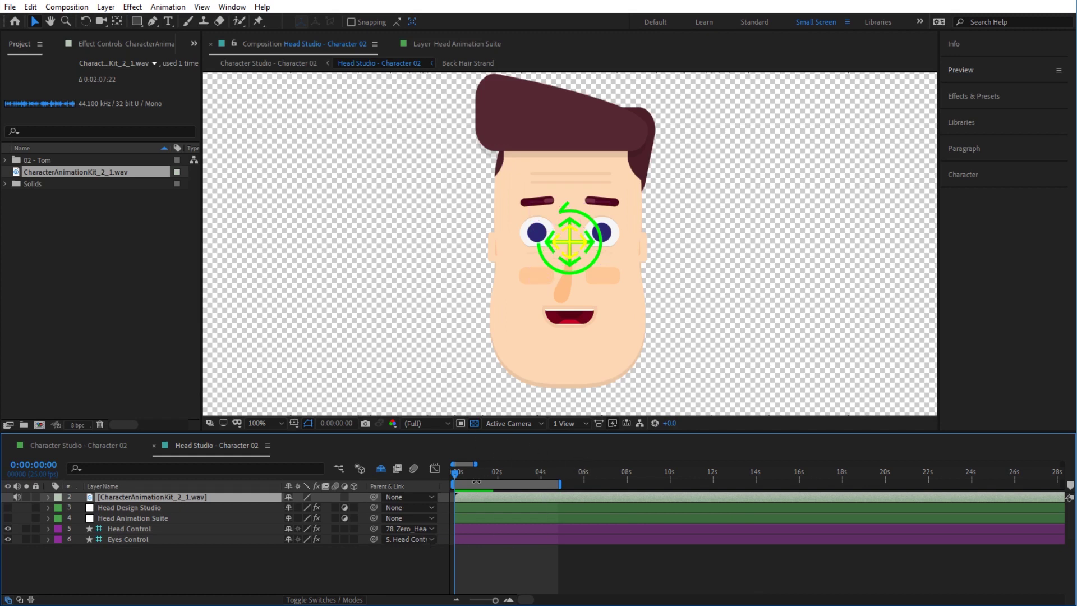
- Run Convert Audio to Keyframes on the voice layer and select the new Audio Amplitude layer
right_click(514, 496)
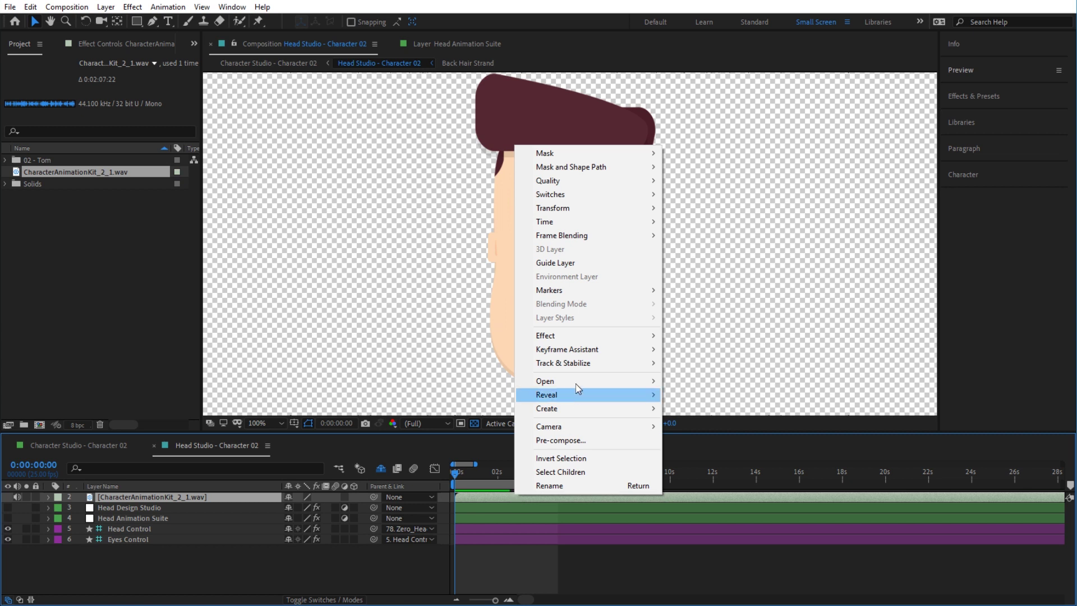
mouse_move(586, 354)
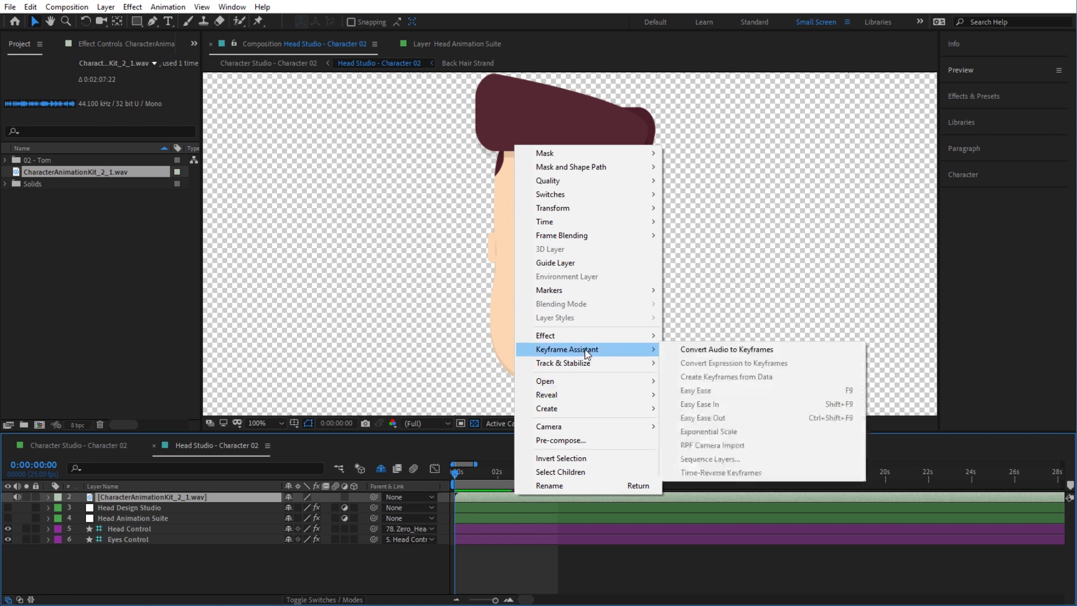
left_click(711, 351)
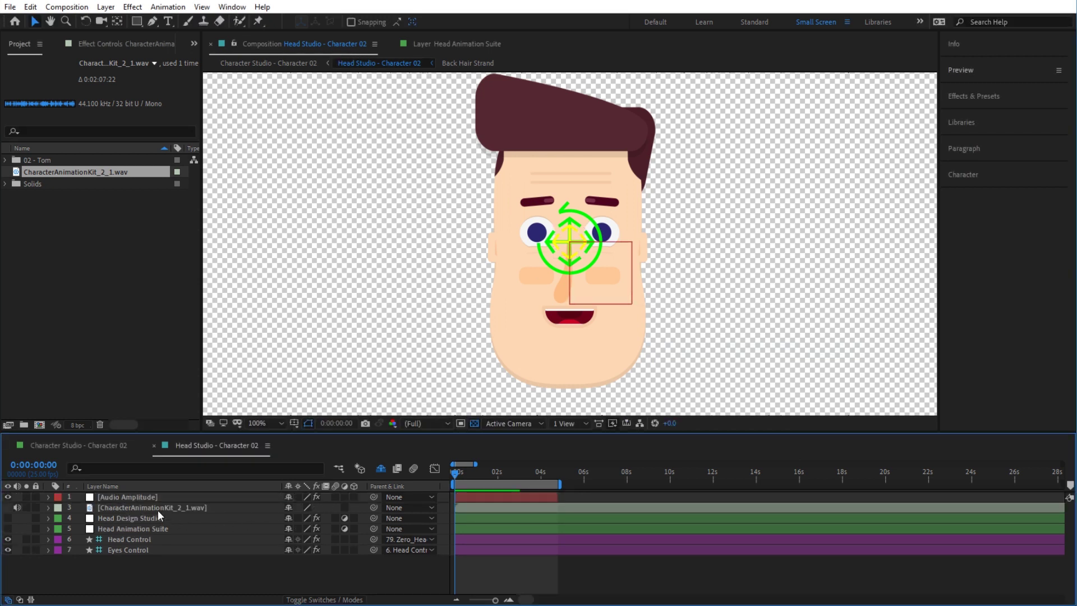
left_click(141, 496)
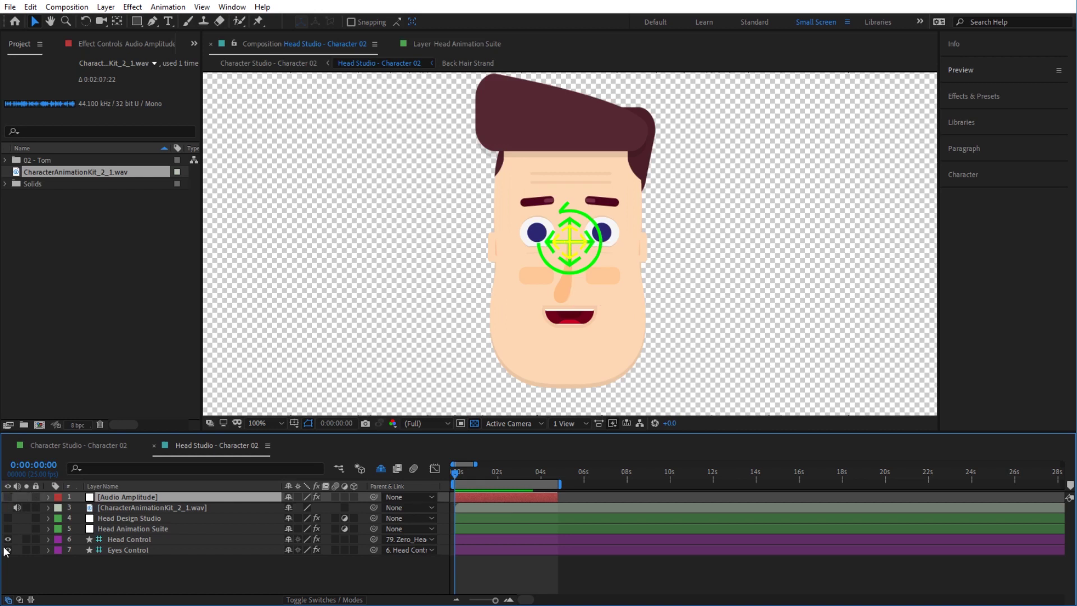
- Turn off visibility of the Head Control and Eyes Control layers, then select Head Animation Suite
left_click_drag(8, 551, 8, 540)
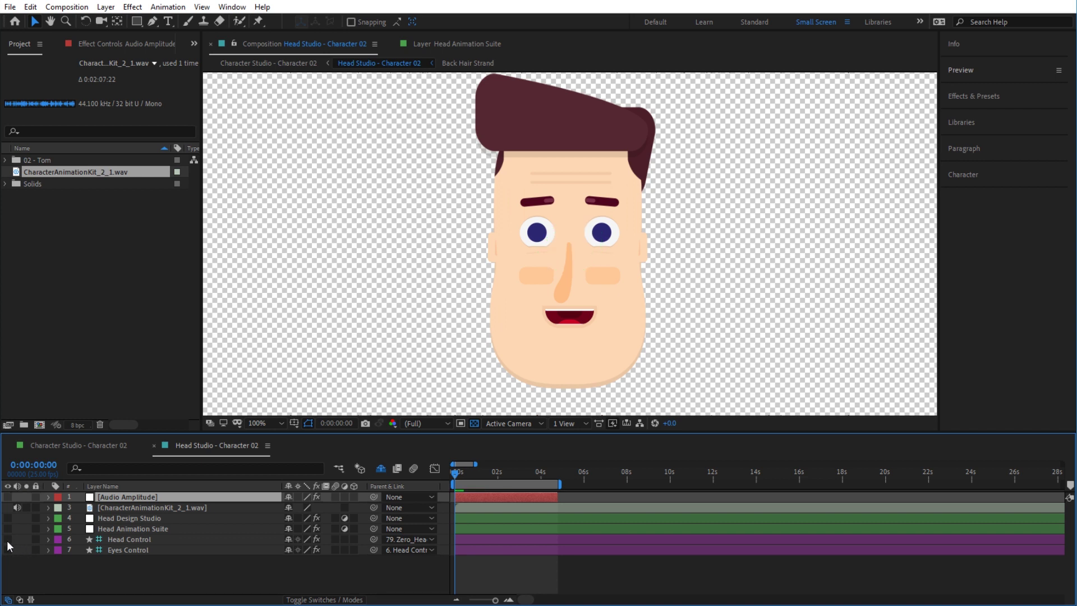
left_click_drag(7, 539, 8, 552)
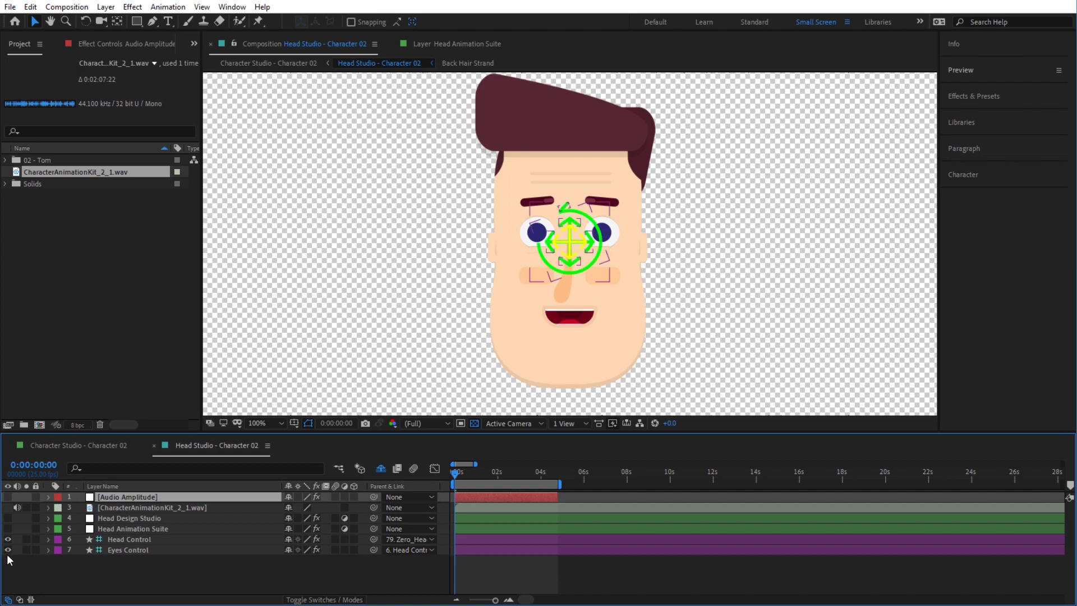
left_click_drag(9, 549, 8, 538)
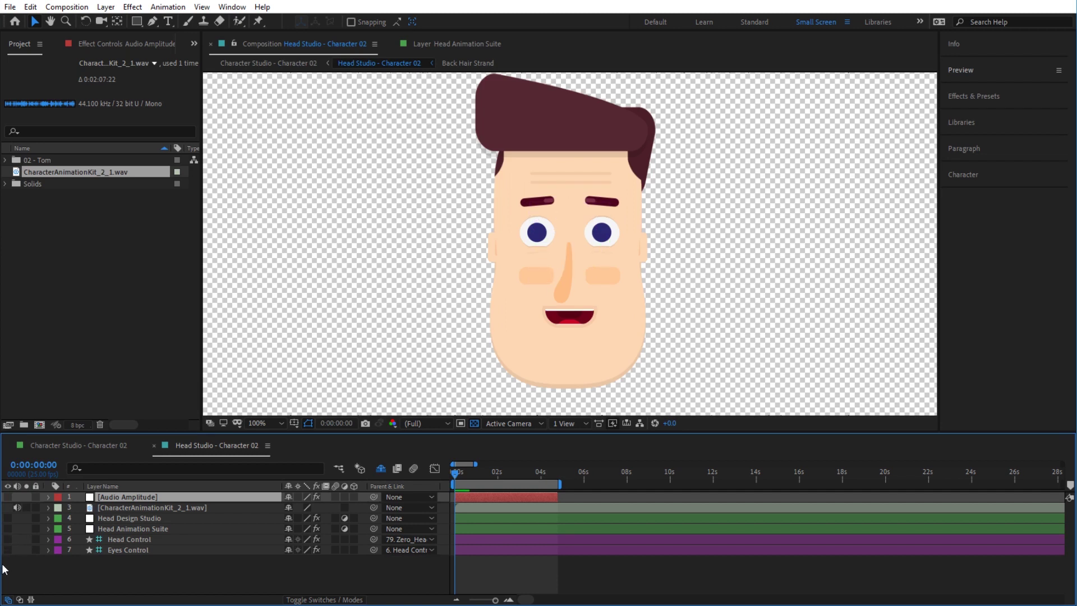
left_click(136, 528)
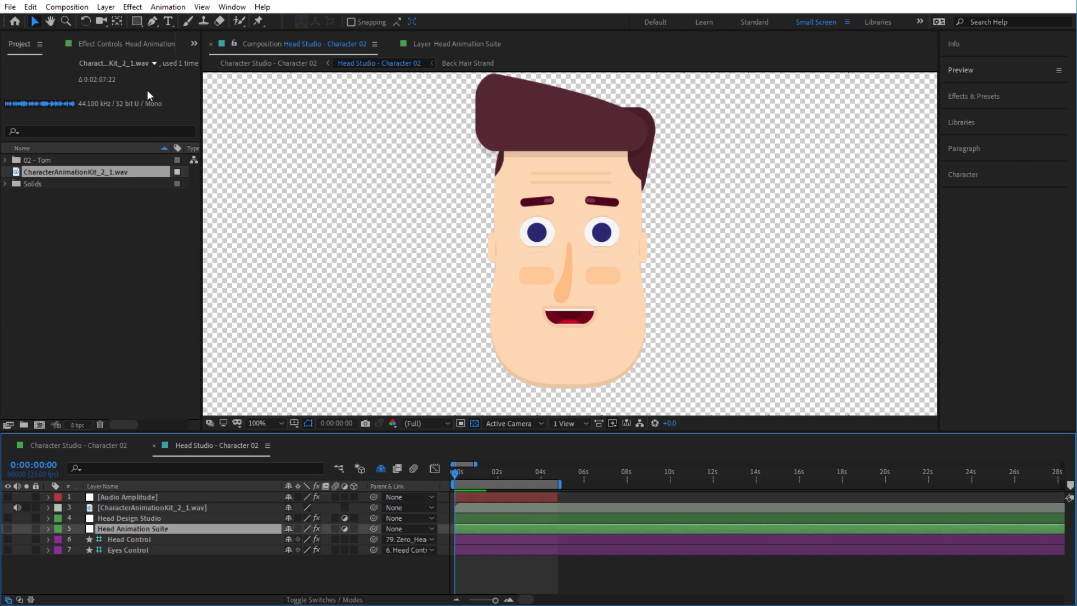
- Change Auto Lip-Sync's layer input on Head Animation Suite from 2. OFF to 1. Audio Amplitude
left_click(110, 43)
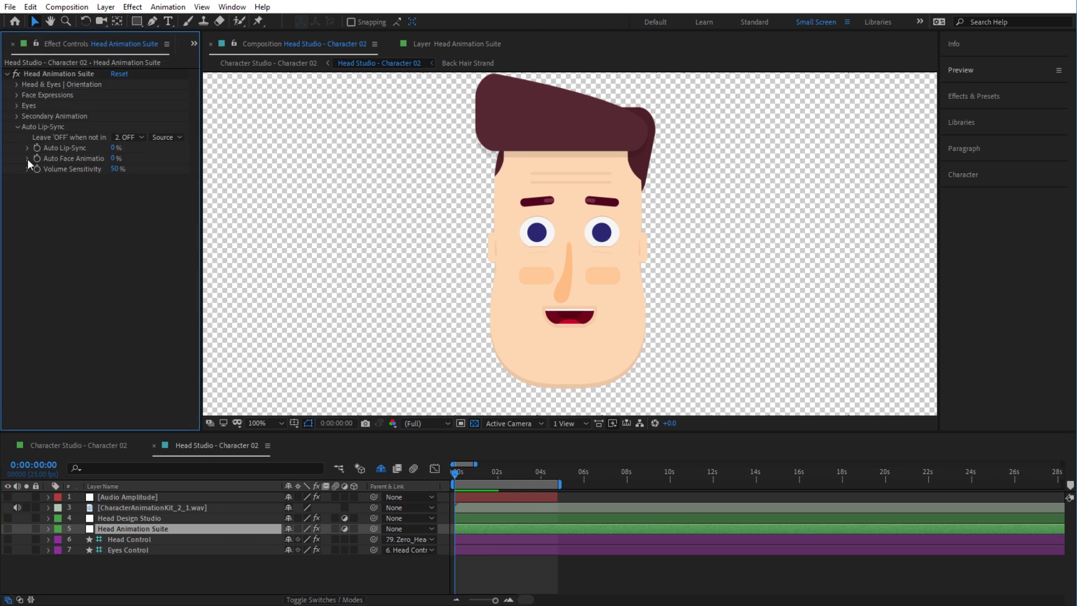
left_click(13, 127)
left_click(13, 127)
left_click(126, 137)
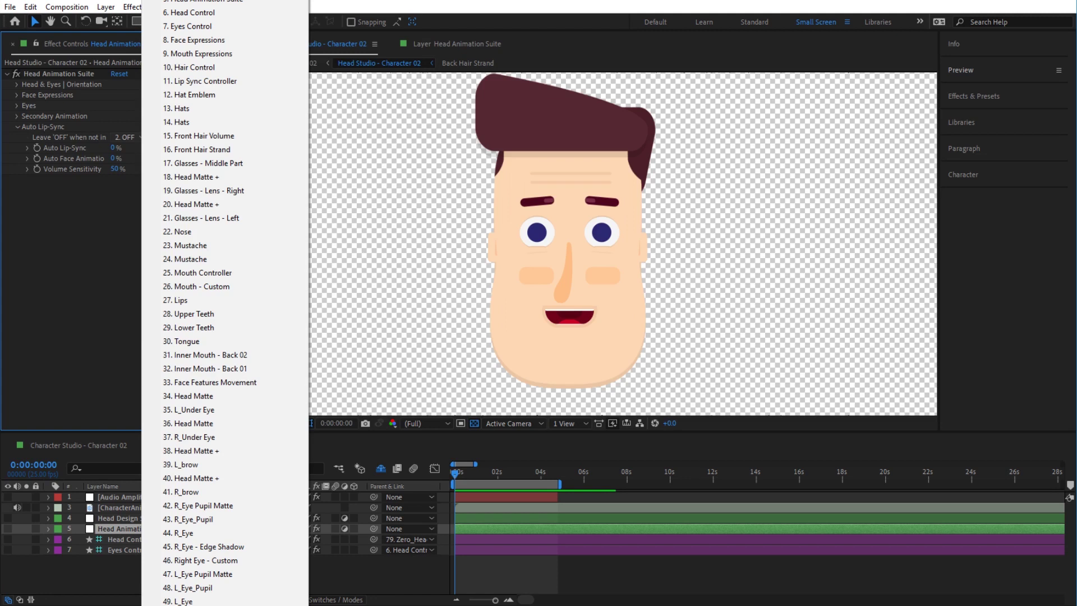
left_click(179, 6)
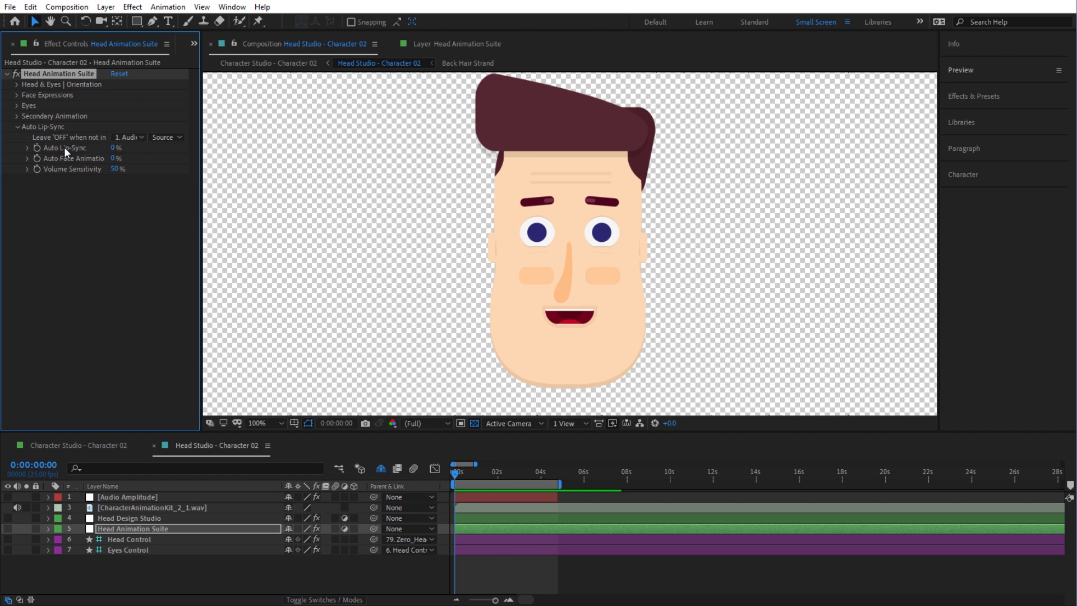
- Set Auto Lip-Sync to 100% and stop the running preview
left_click(113, 148)
type("100")
key("Return")
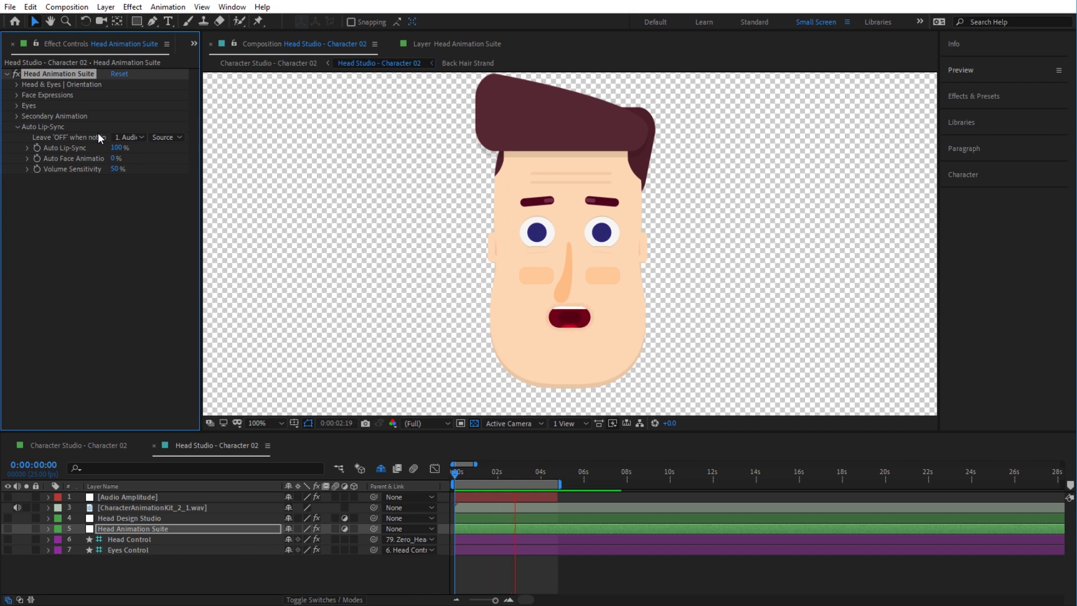
key("space")
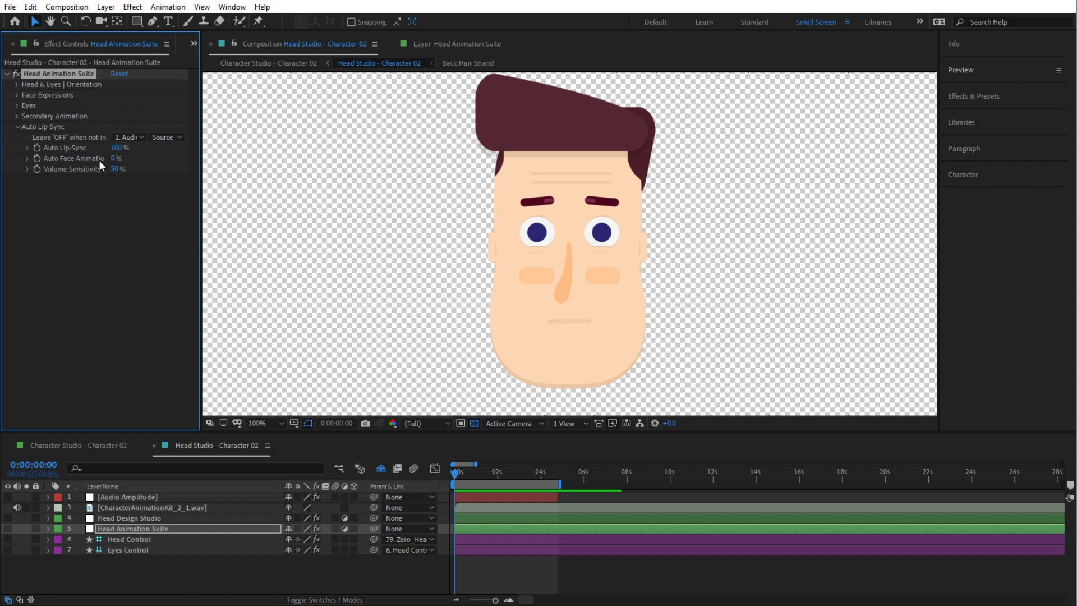
- Set Auto Face Animation to 30% and preview the animated face
left_click(115, 159)
type("30")
key("Return")
key("space")
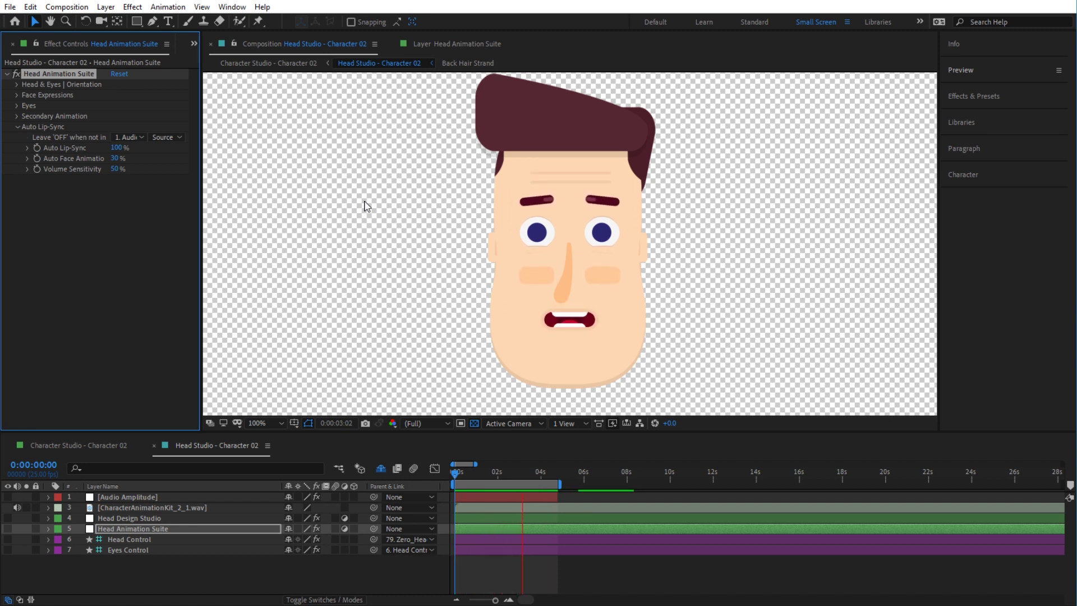
- Replay the lip-synced animation, then expand the Preview panel's playback controls
key("space")
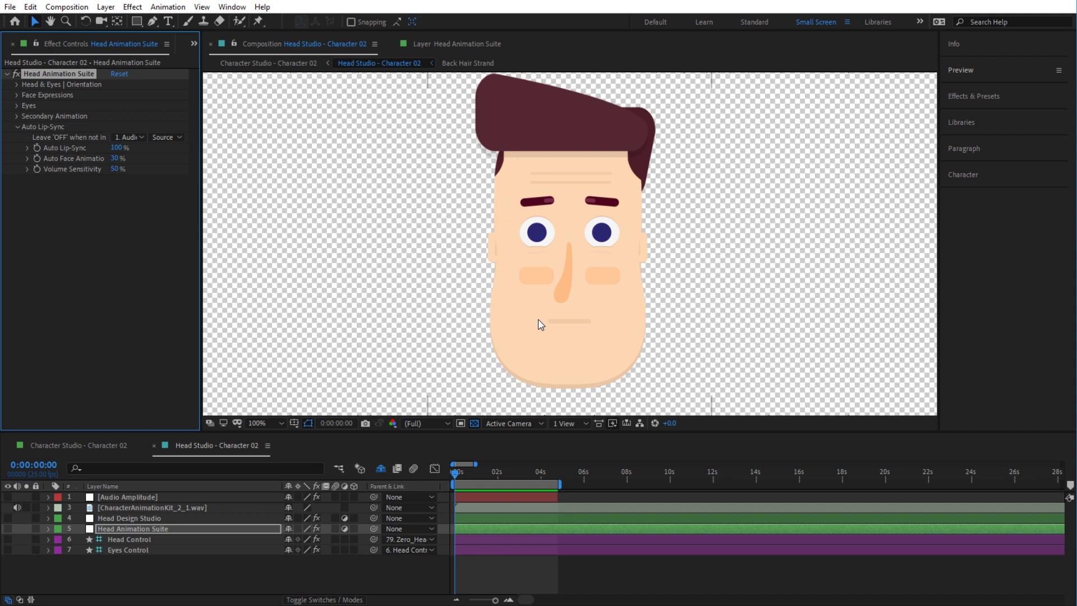
key("space")
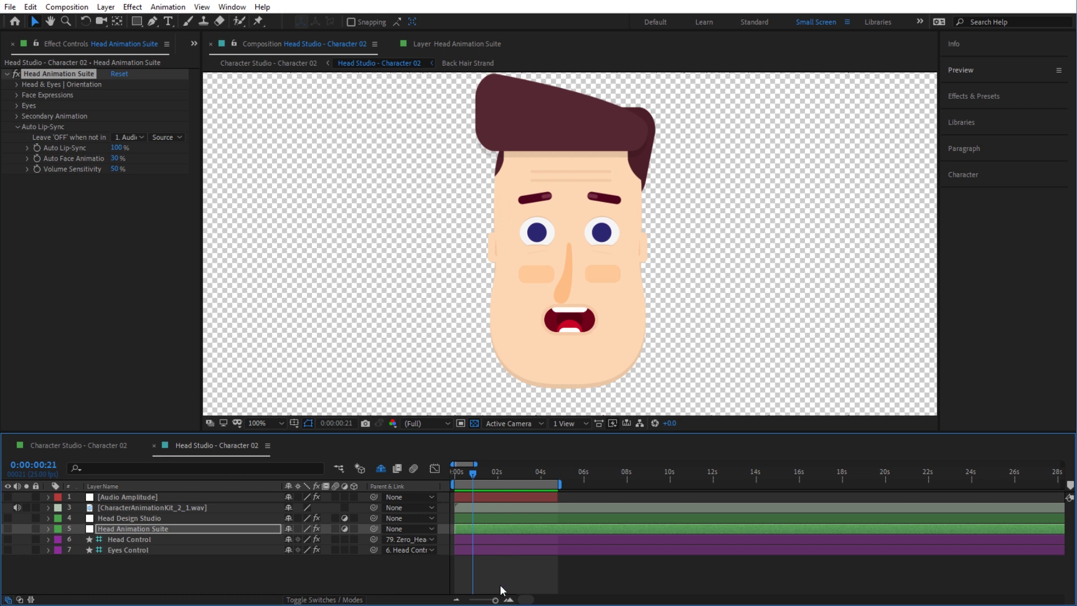
left_click(62, 146)
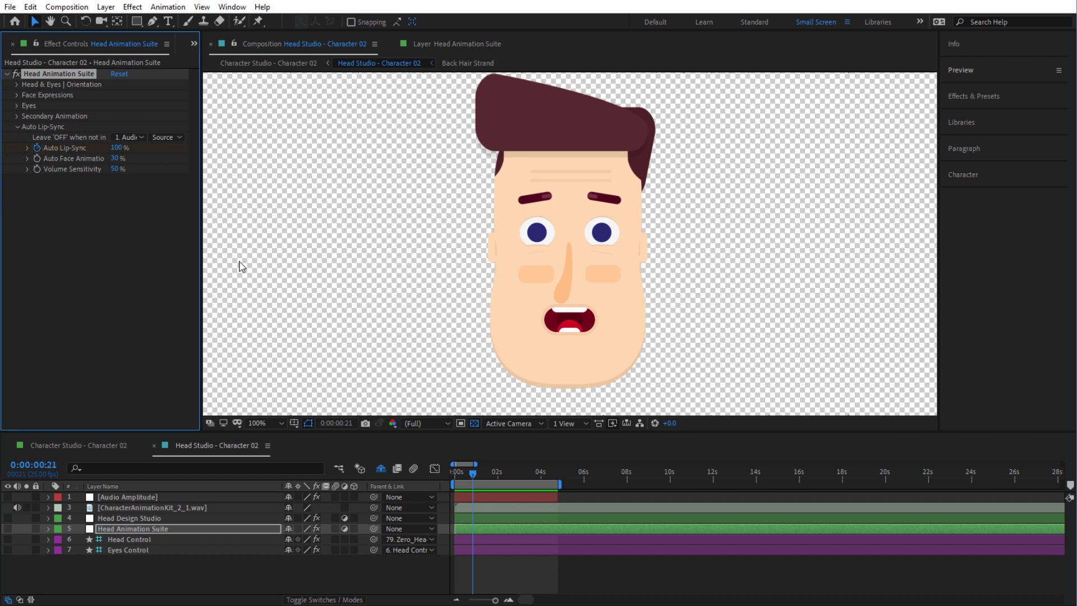
left_click(967, 73)
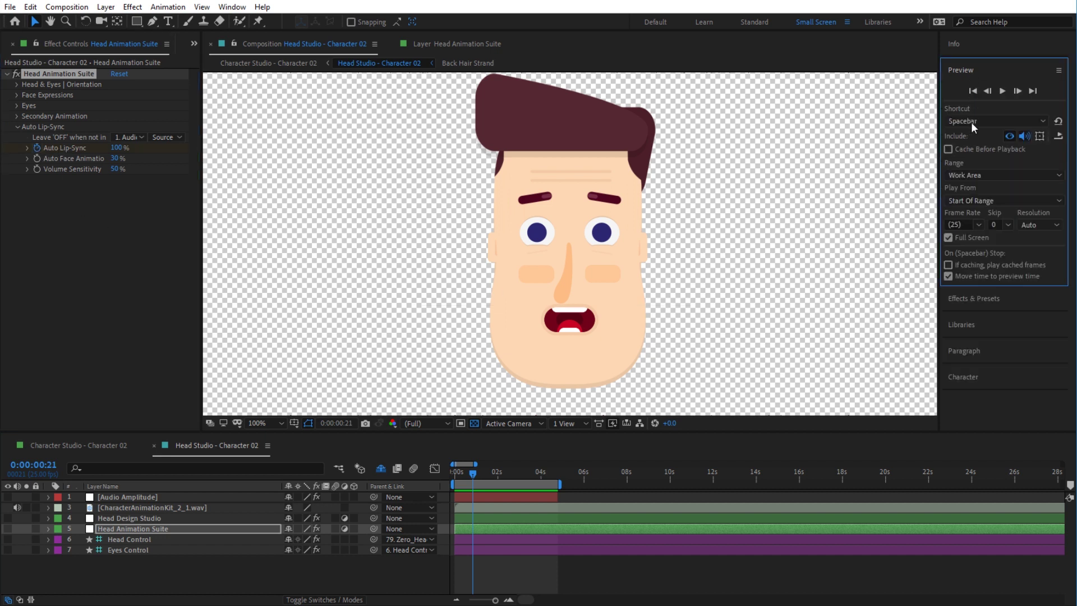
- At frame 0:00:00:22, reveal keyframes, zoom the timeline to frames, and key Auto Lip-Sync to 0%
left_click(1017, 90)
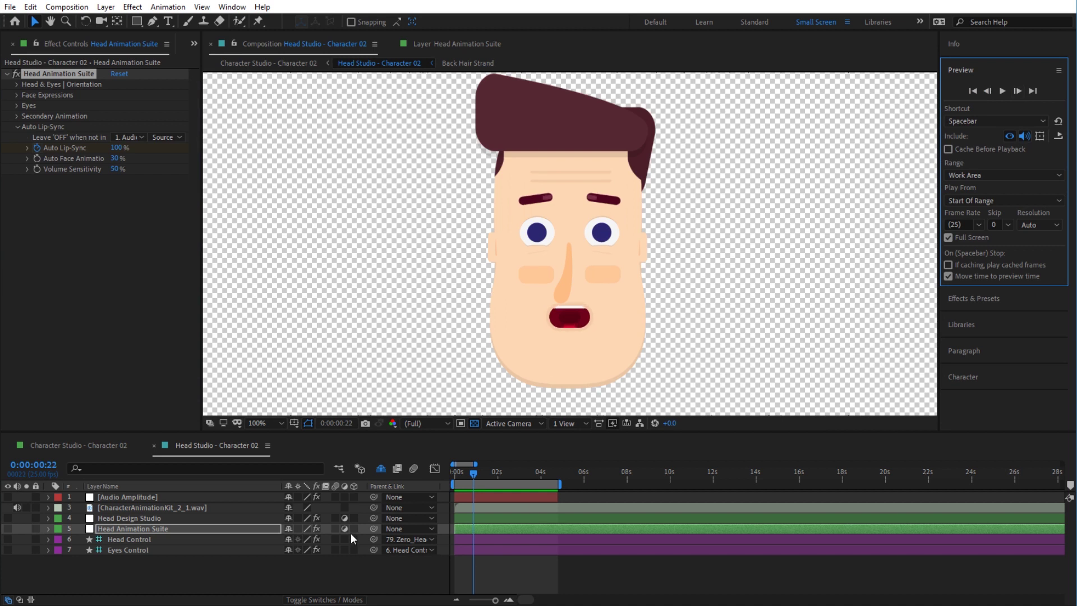
key("u")
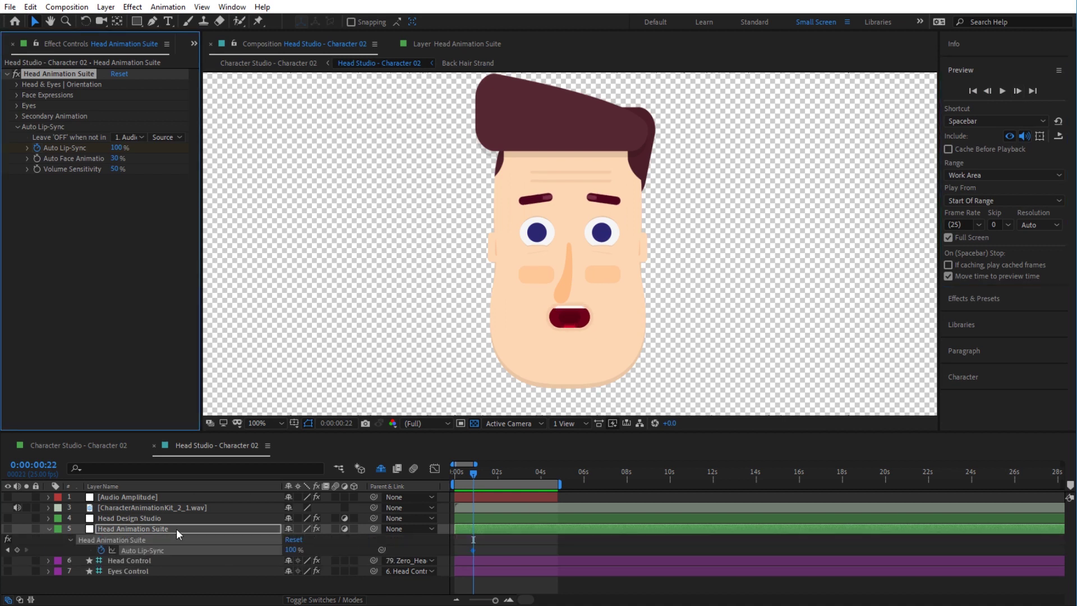
left_click(509, 599)
left_click(508, 598)
left_click(508, 599)
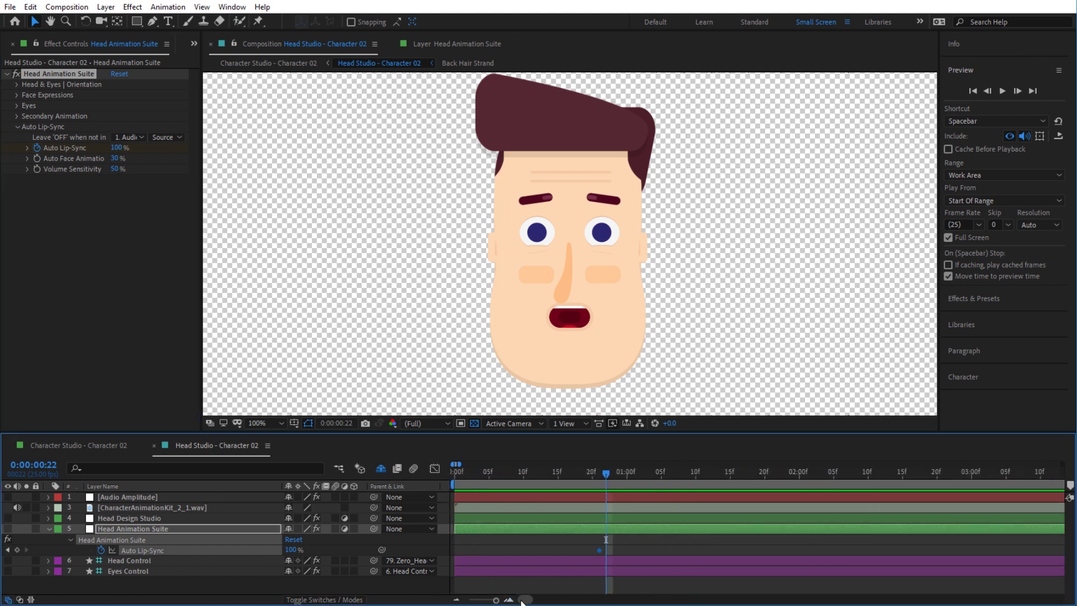
left_click(116, 149)
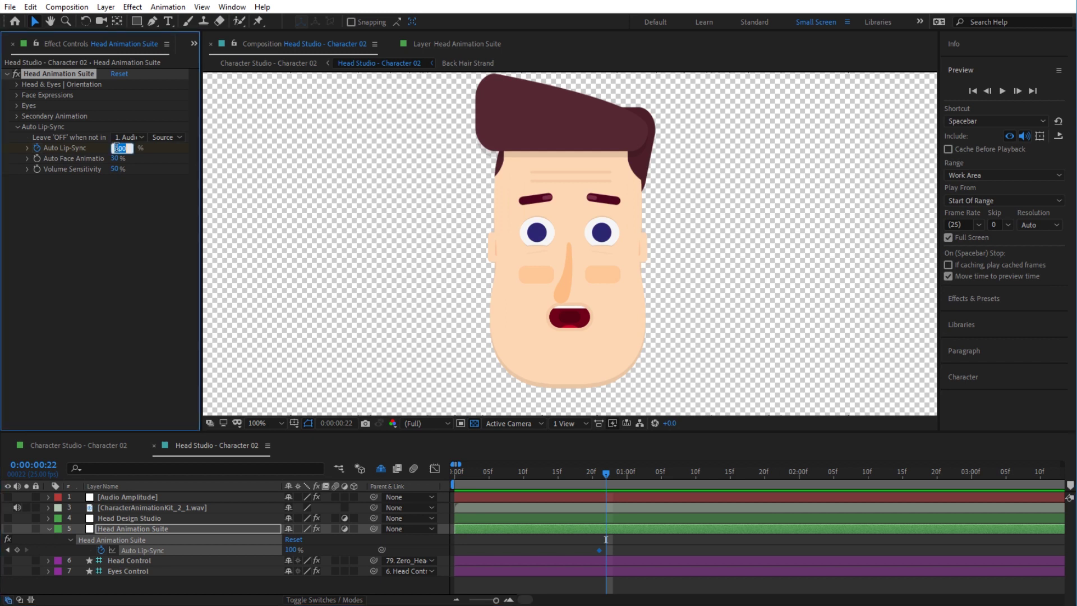
type("0")
key("Return")
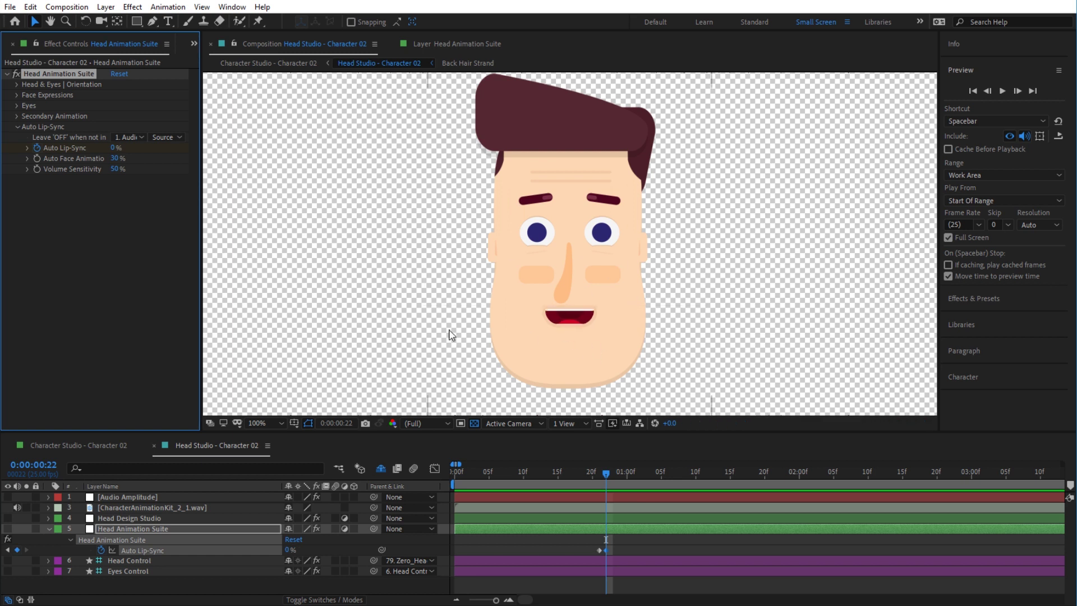
- Under Lip-Sync Alphabet, key the F.V mouth shape from 0 at frame 21 to 100 at frame 22
left_click(16, 95)
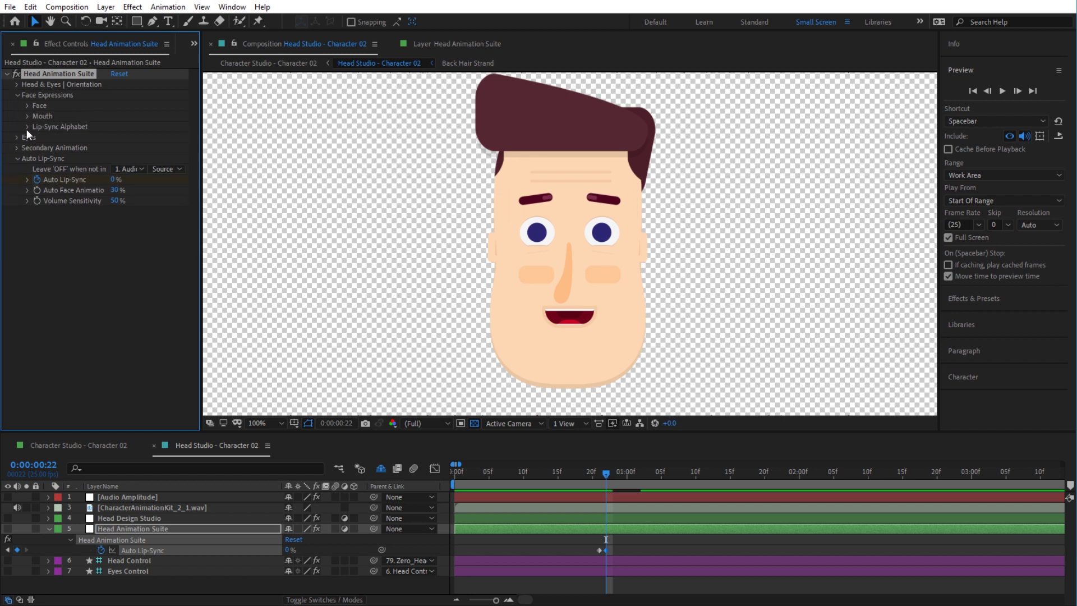
left_click(27, 127)
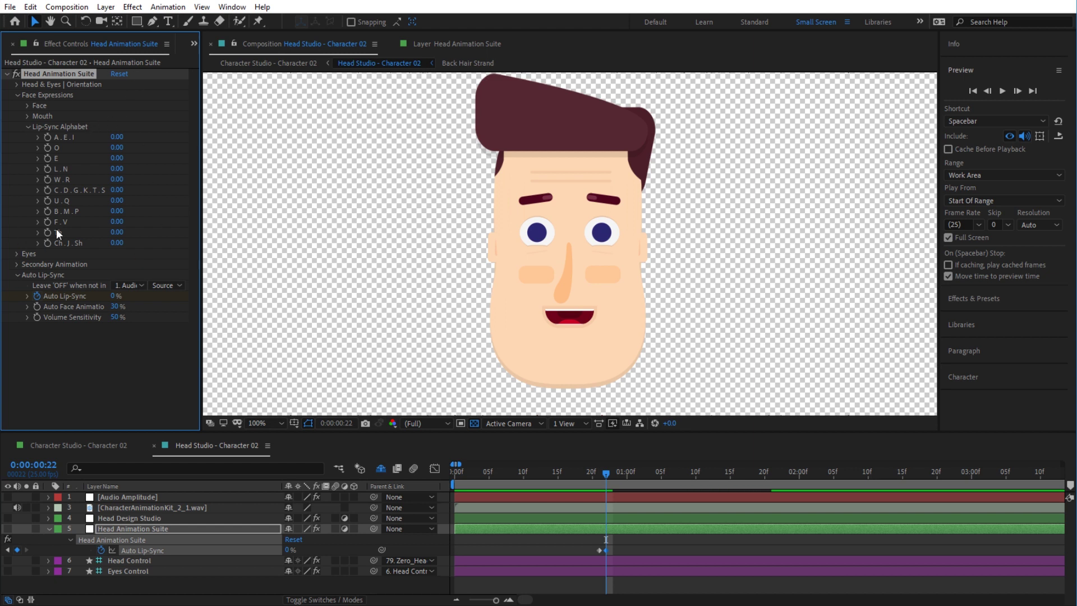
left_click(8, 549)
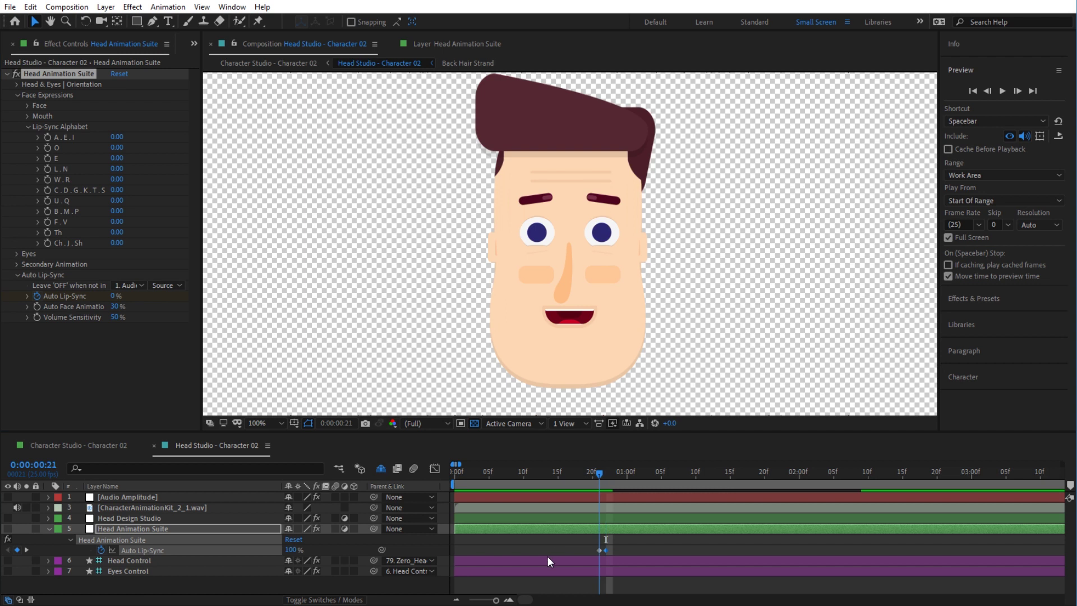
left_click(47, 223)
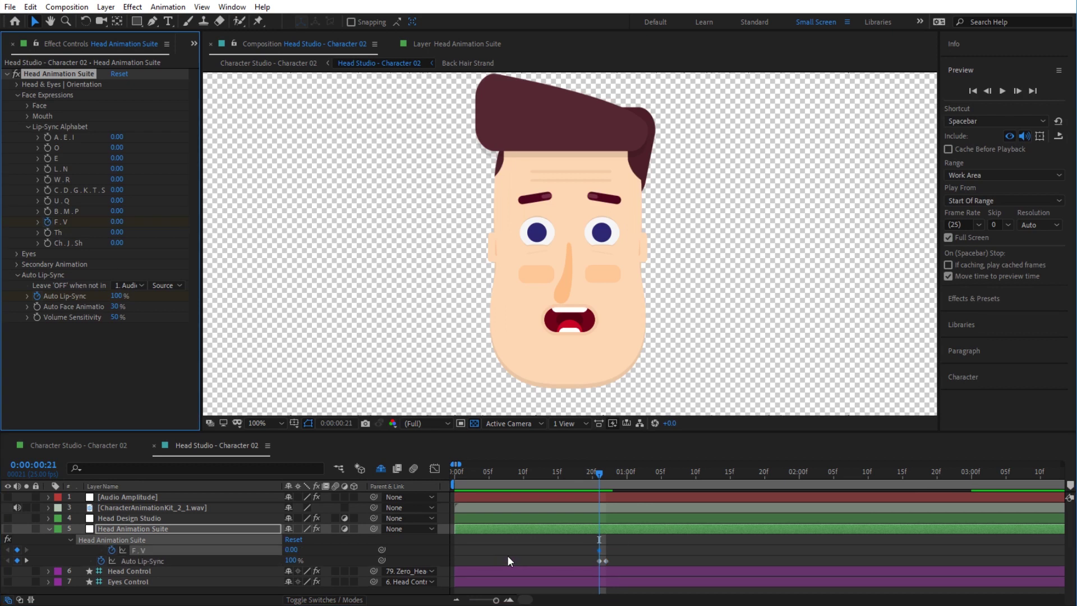
left_click(608, 477)
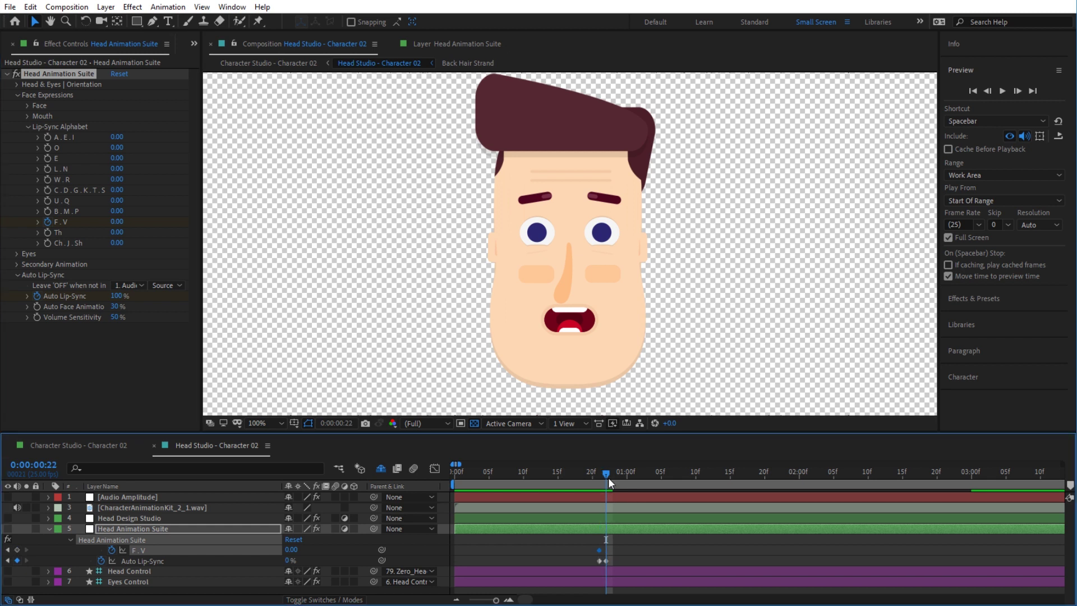
left_click(114, 221)
type("100")
key("Return")
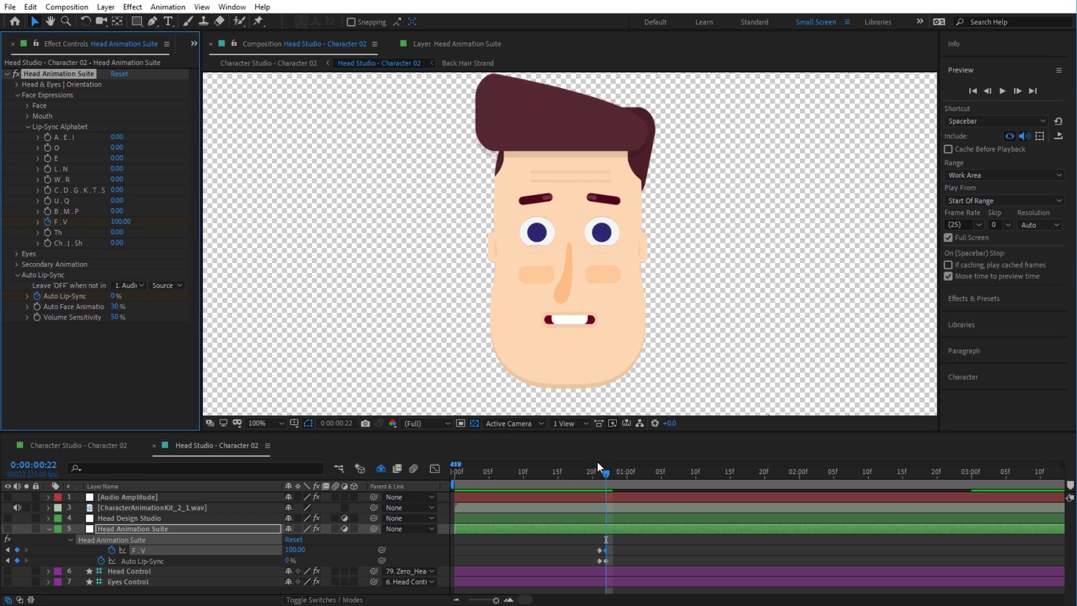
- Add holding F.V and Auto Lip-Sync keyframes at 0:00:01:02
left_click(627, 475)
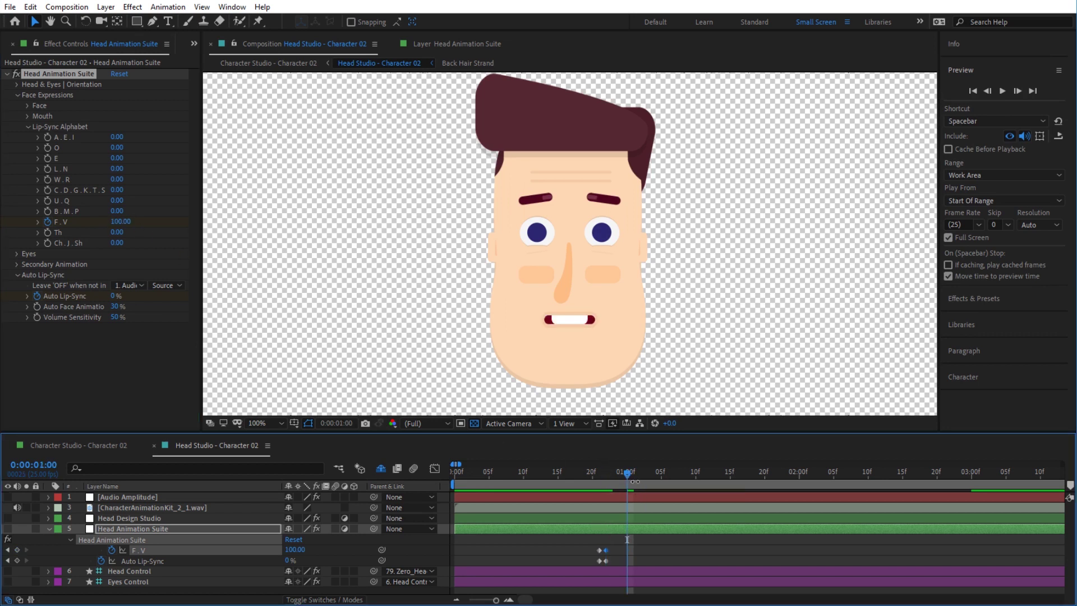
left_click(639, 475)
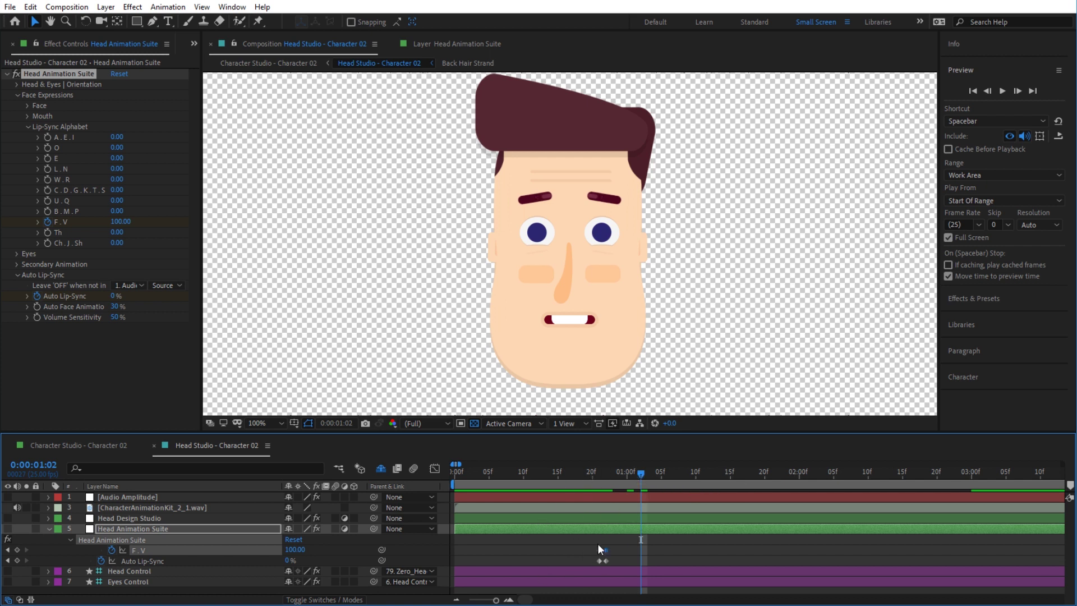
left_click(17, 550)
left_click(16, 560)
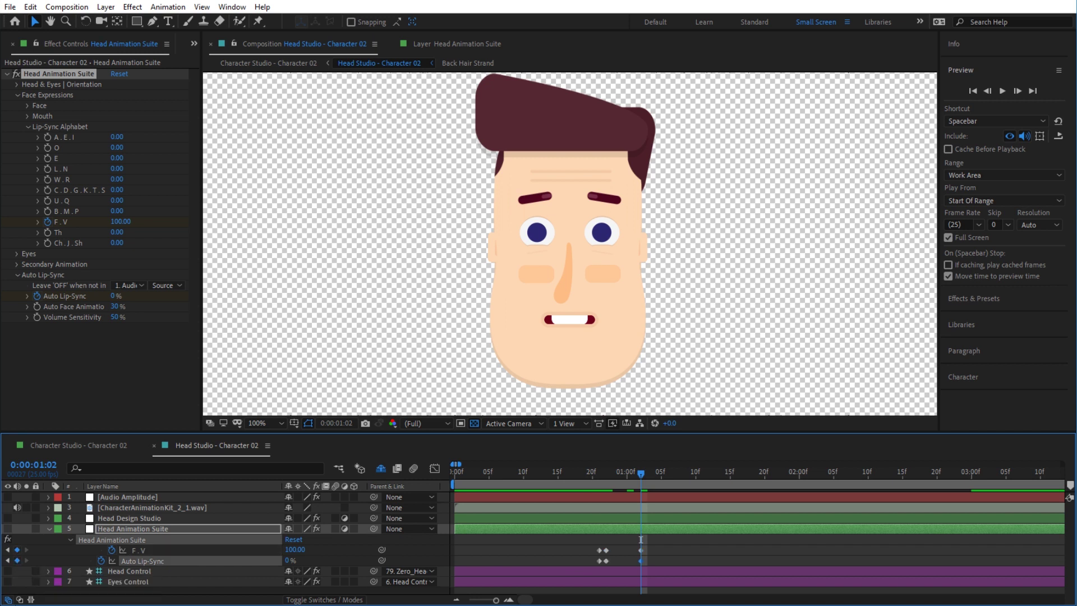
- At 0:00:01:03, key F.V back to 0 and Auto Lip-Sync to 100%, then select the keyframes
left_click(1020, 92)
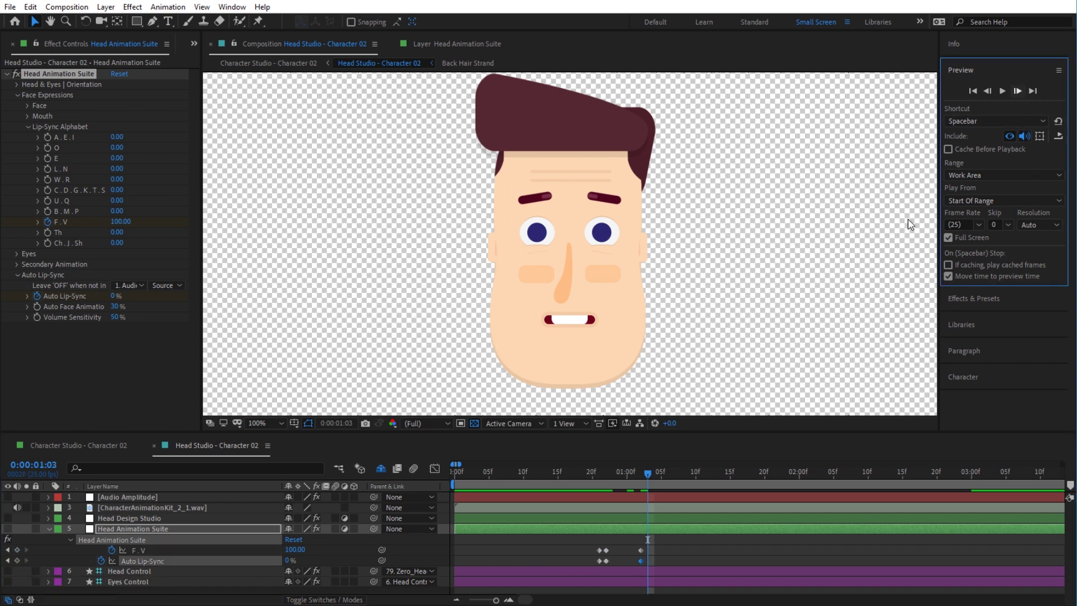
left_click(295, 550)
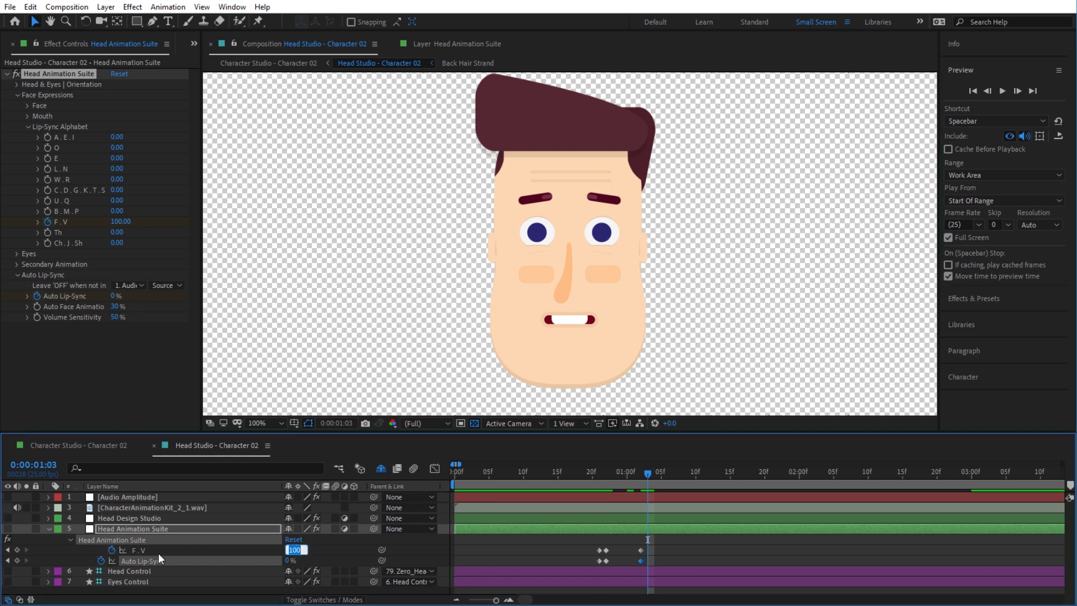
type("0")
key("Return")
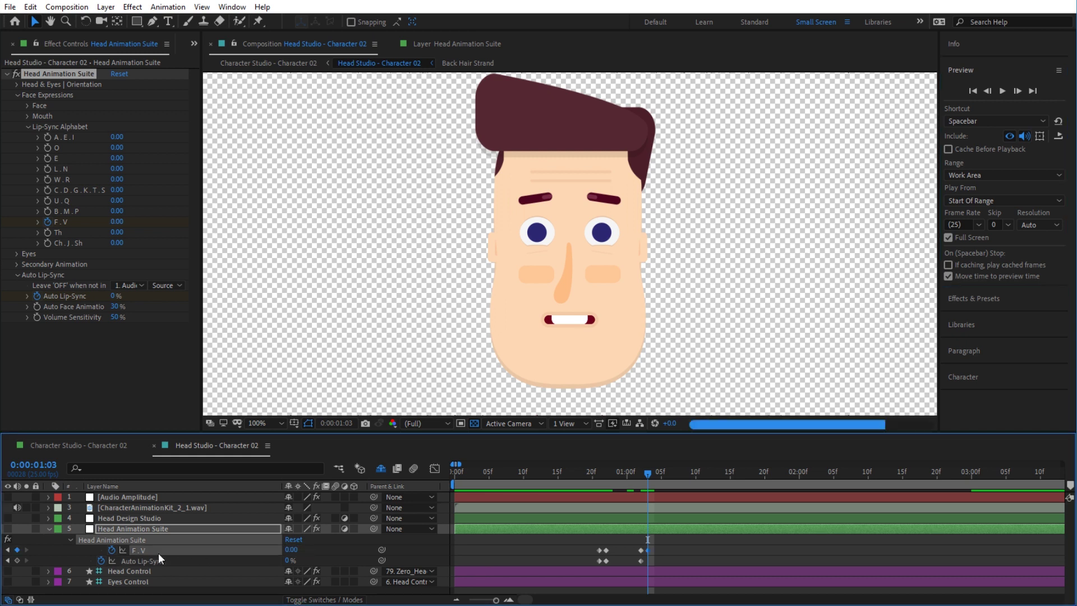
left_click(290, 560)
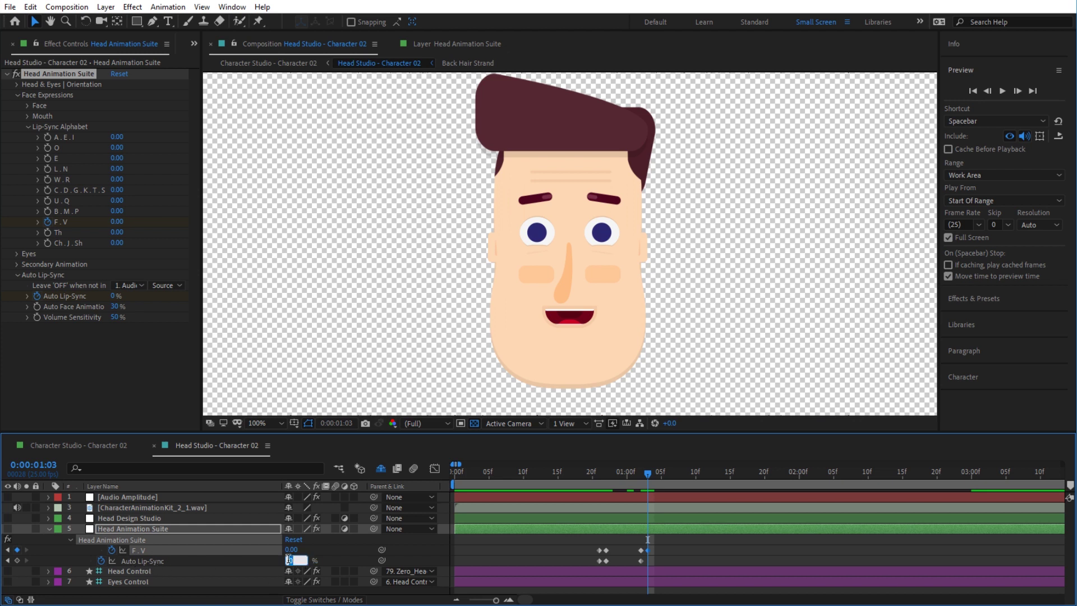
type("100")
key("Return")
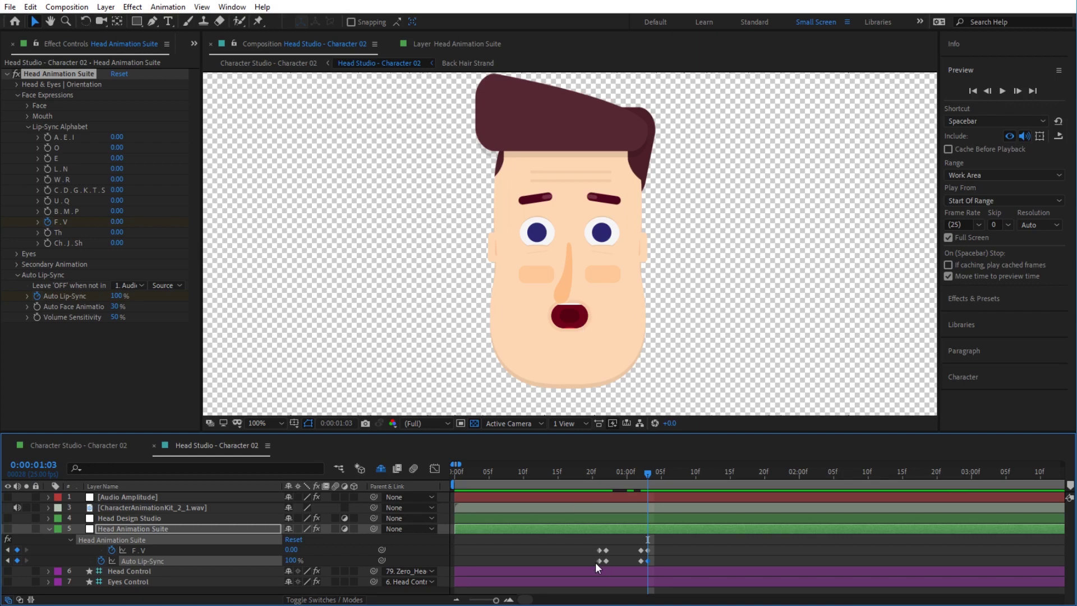
left_click_drag(588, 543, 661, 572)
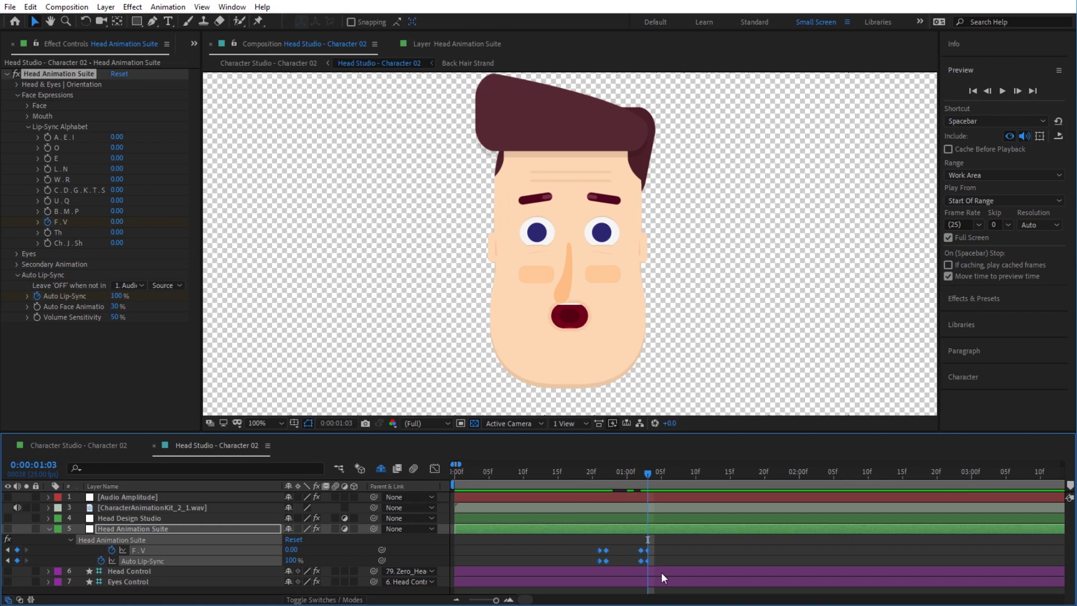
- Delete the selected keyframes and expand the Head Animation Suite's Face expression sliders
key("Delete")
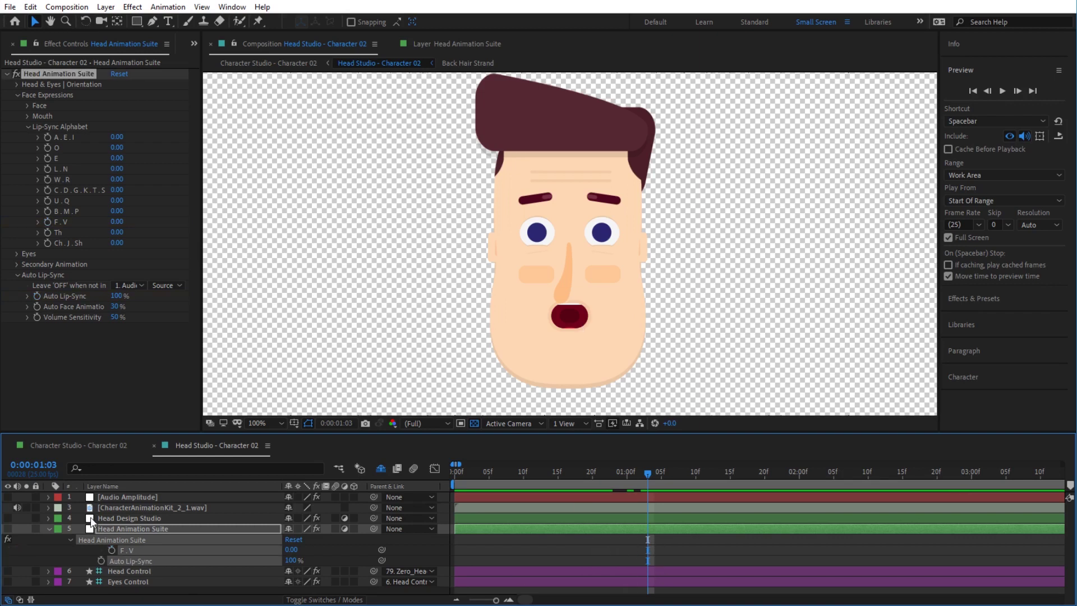
left_click(49, 529)
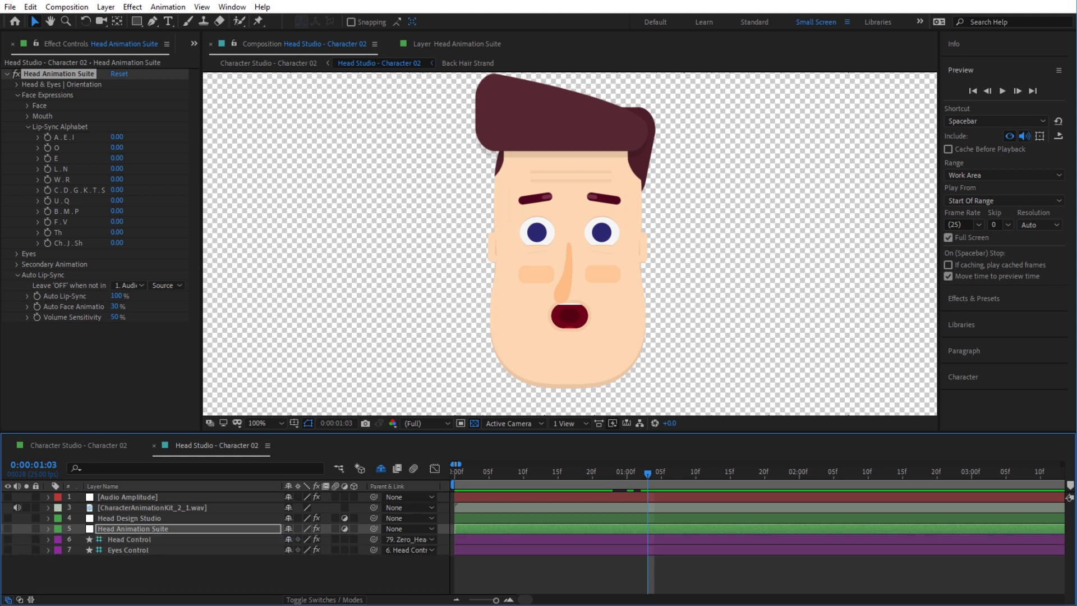
left_click(130, 561)
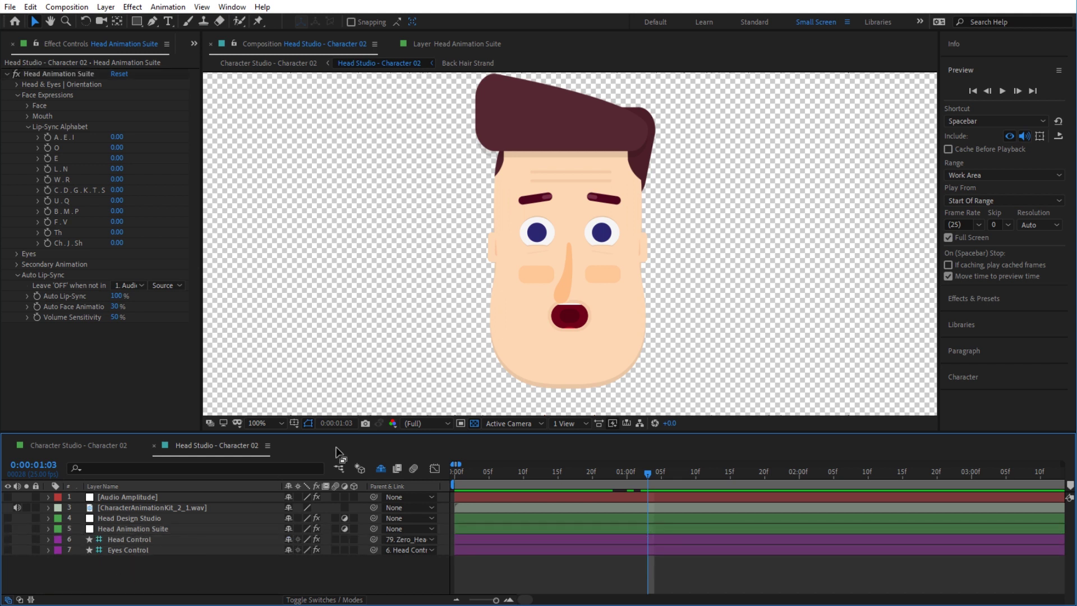
left_click(27, 127)
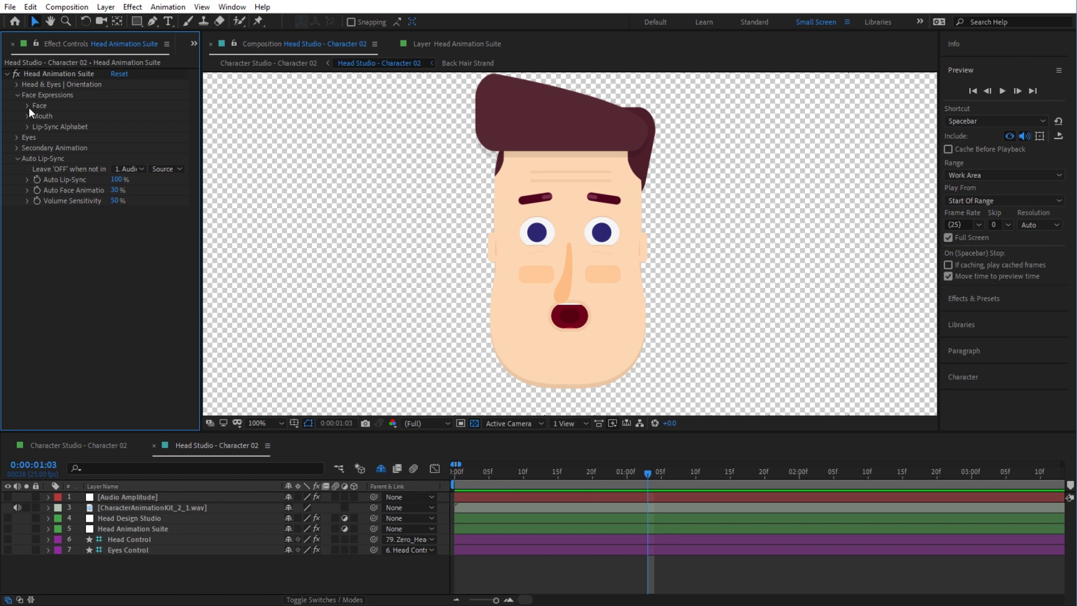
left_click(27, 106)
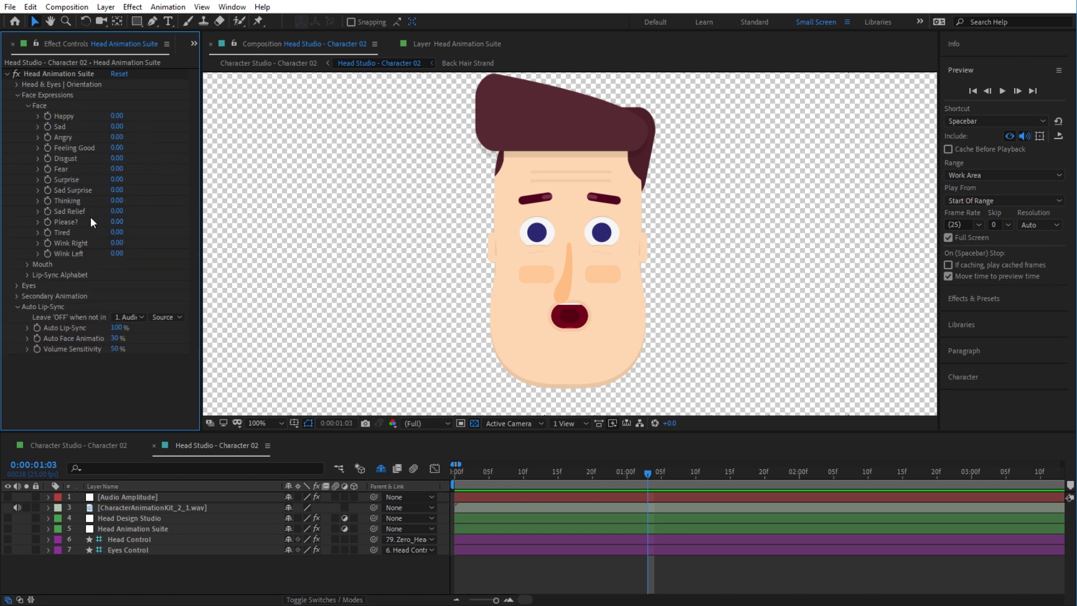
- Set Thinking to 0 and Tired to 100, then zoom the timeline out to 0–60 s
left_click(115, 202)
type("100")
key("Return")
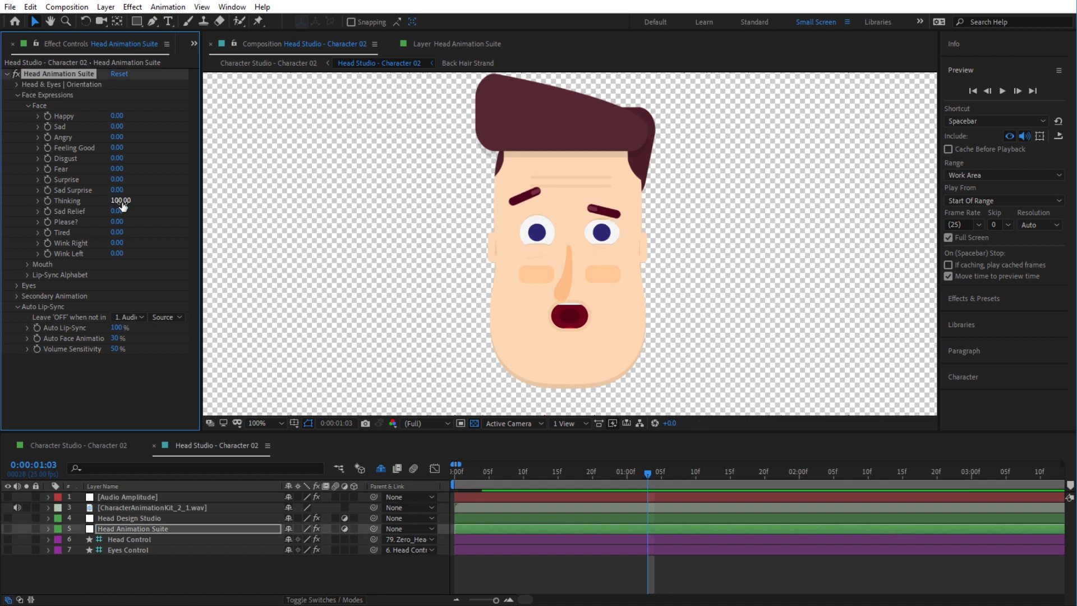
left_click(121, 202)
type("0")
key("Return")
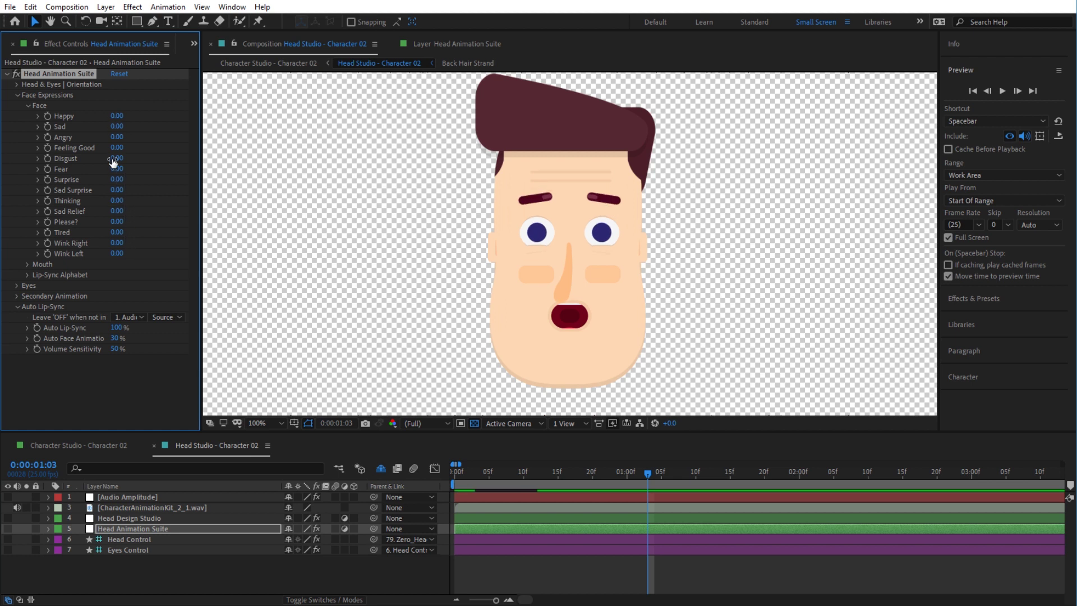
left_click(116, 232)
type("100")
key("Return")
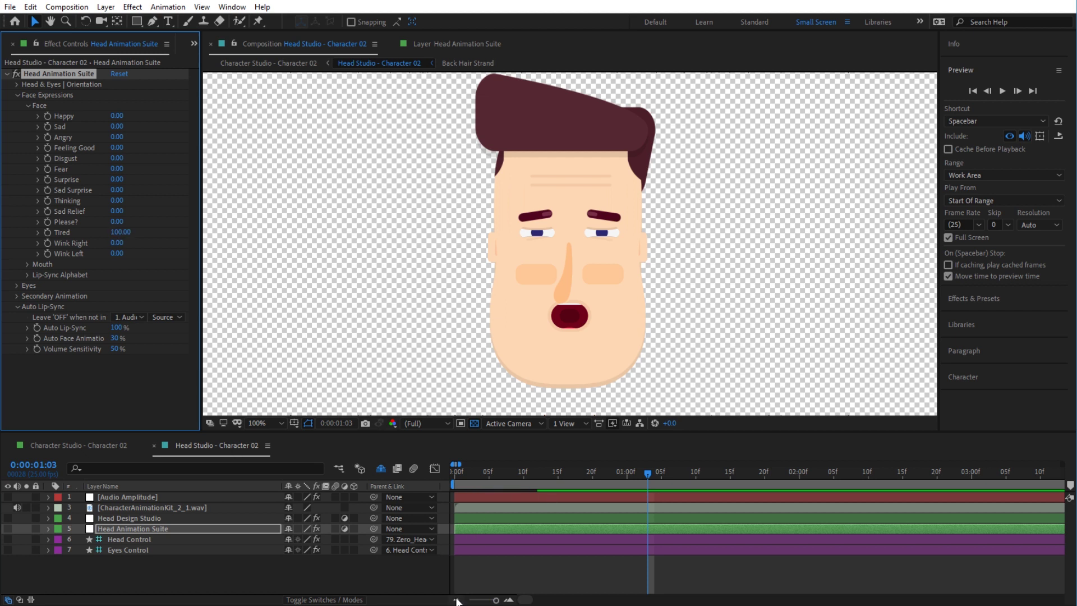
left_click_drag(495, 600, 494, 600)
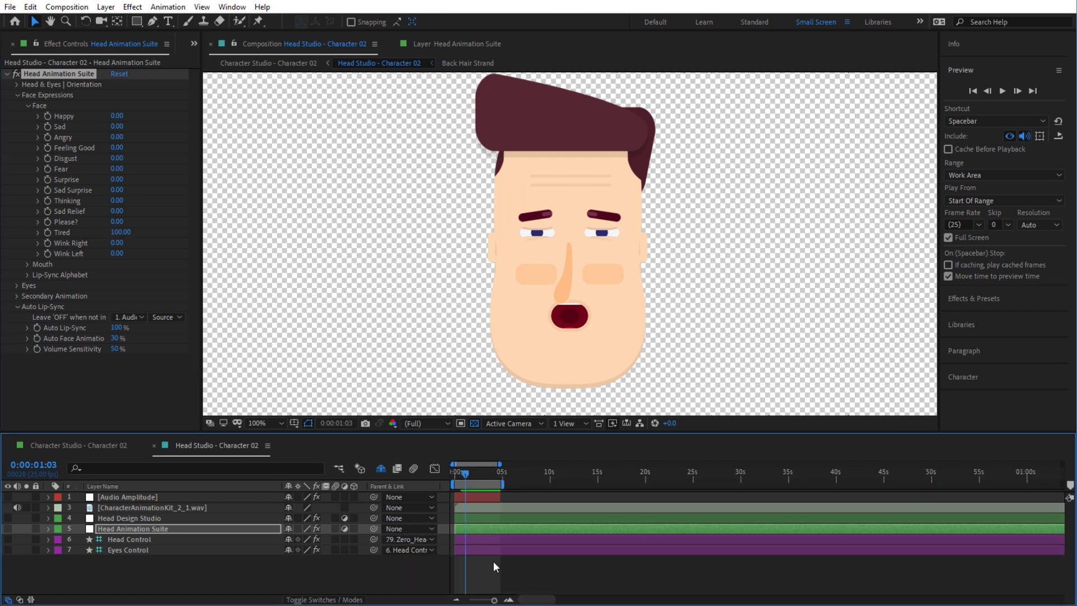
- Play and stop a preview of the tired head's lip-sync, then swap the Face group for the Mouth group
key("space")
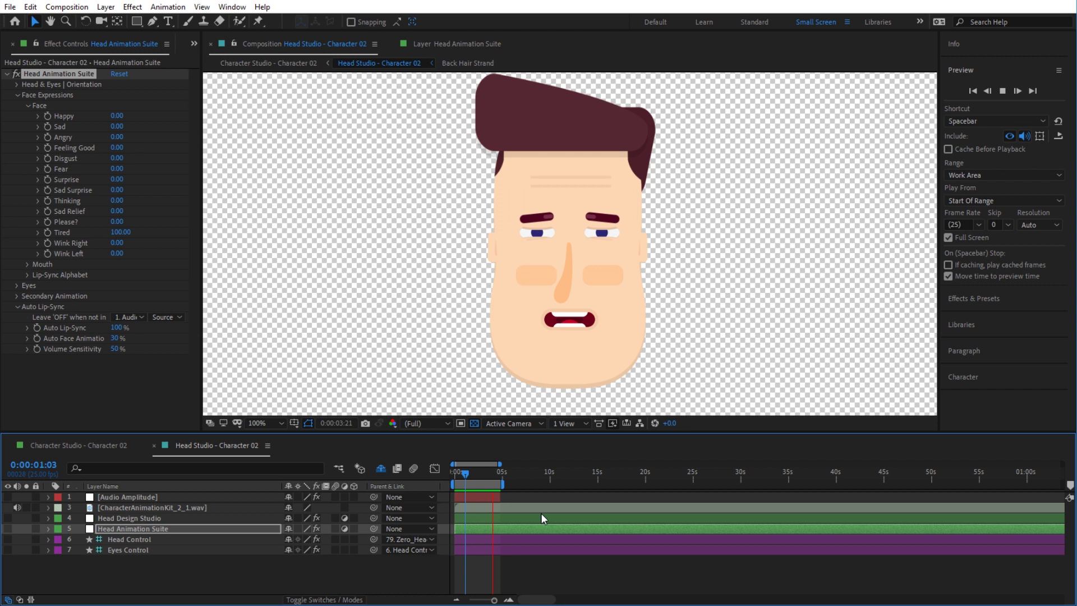
key("space")
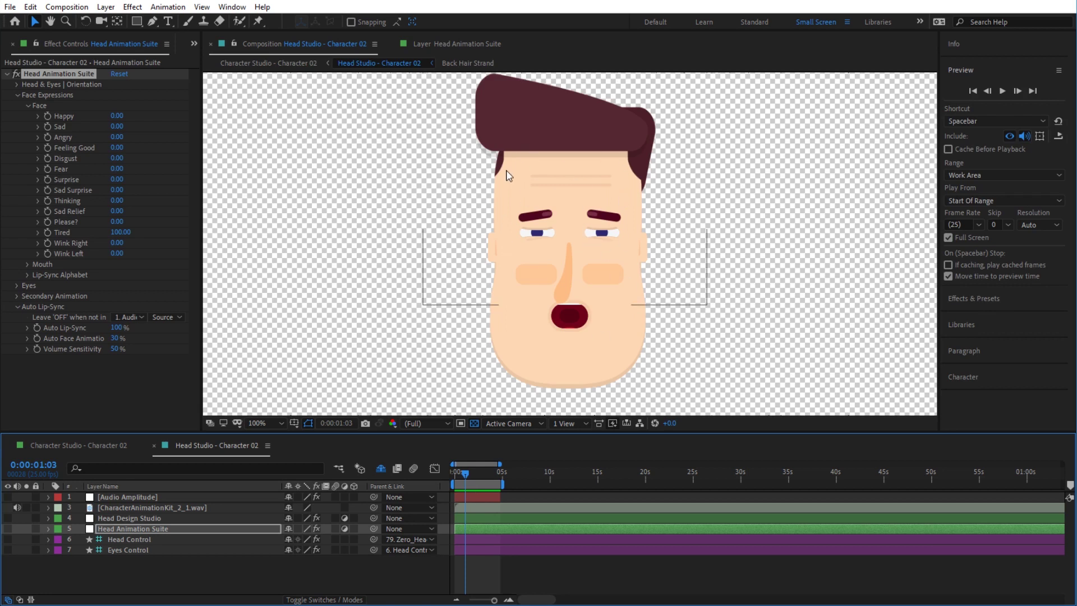
left_click(28, 105)
left_click(29, 116)
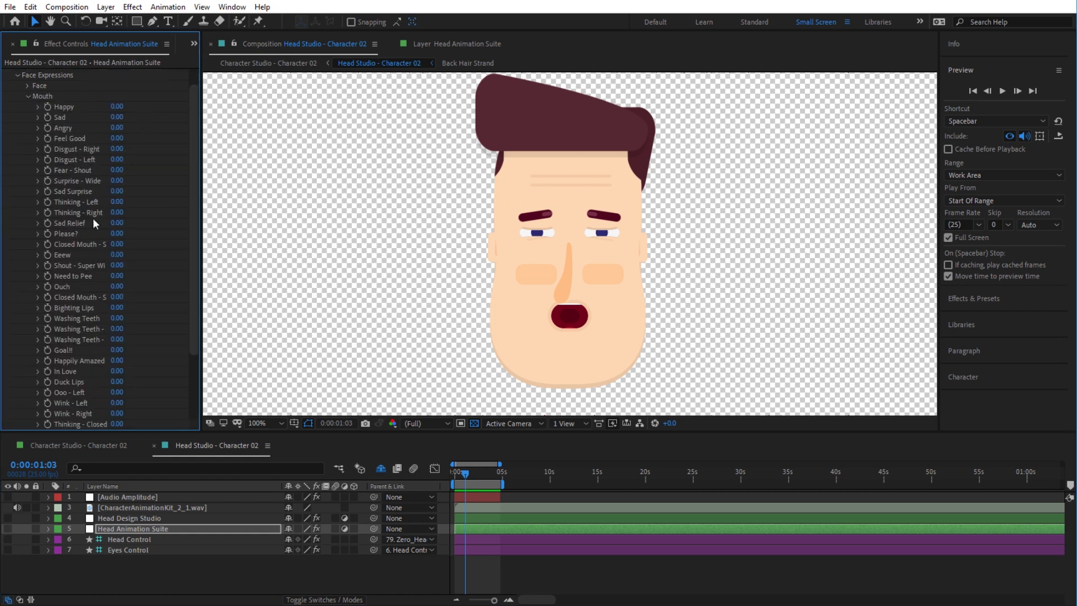
scroll(71, 297, "down", 1)
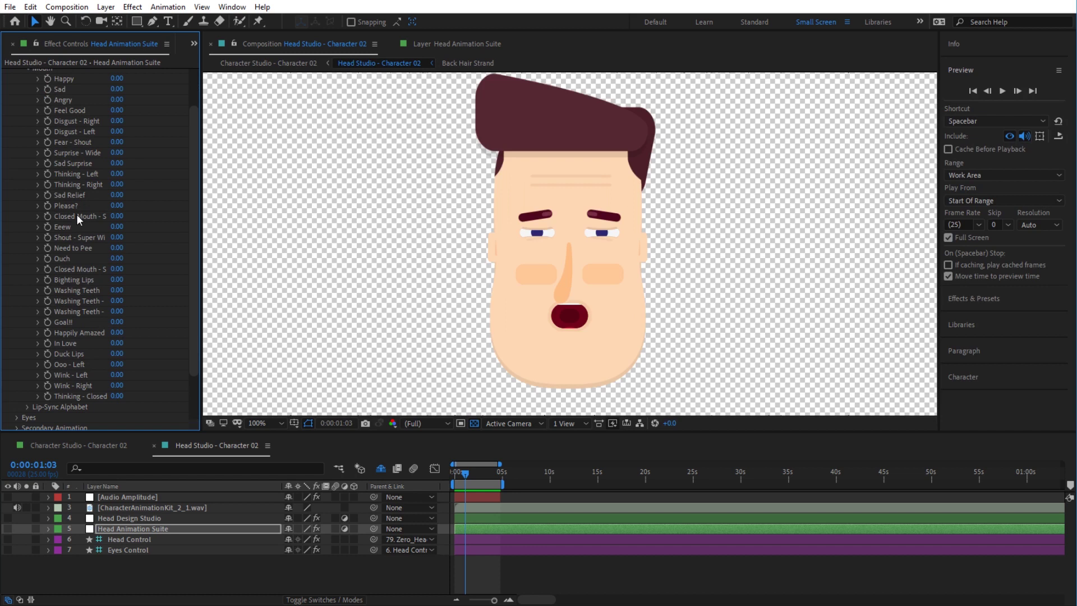
scroll(78, 244, "up", 1)
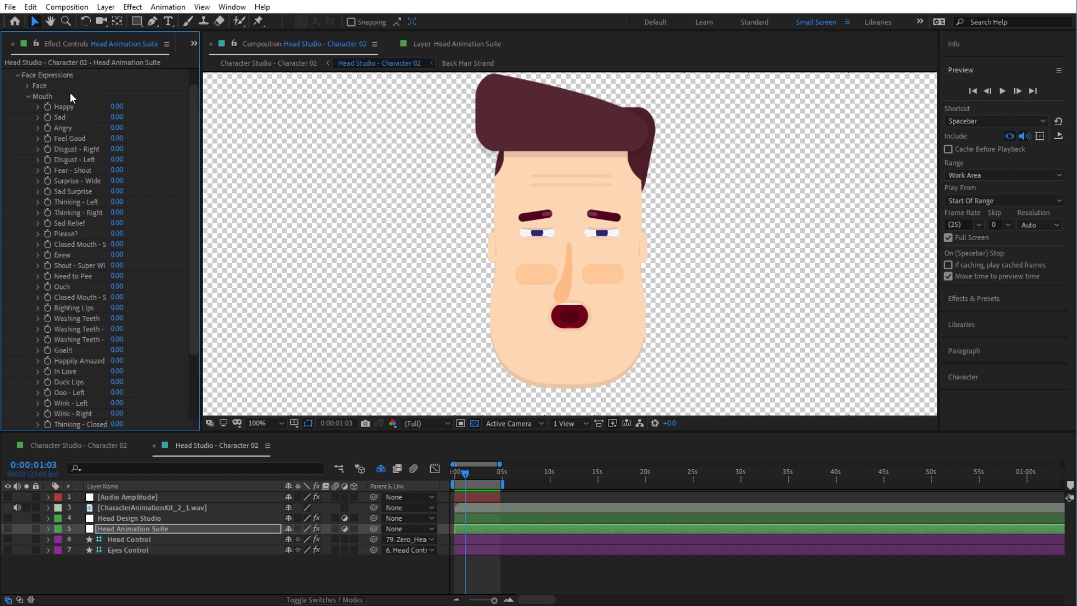
scroll(70, 174, "down", 1)
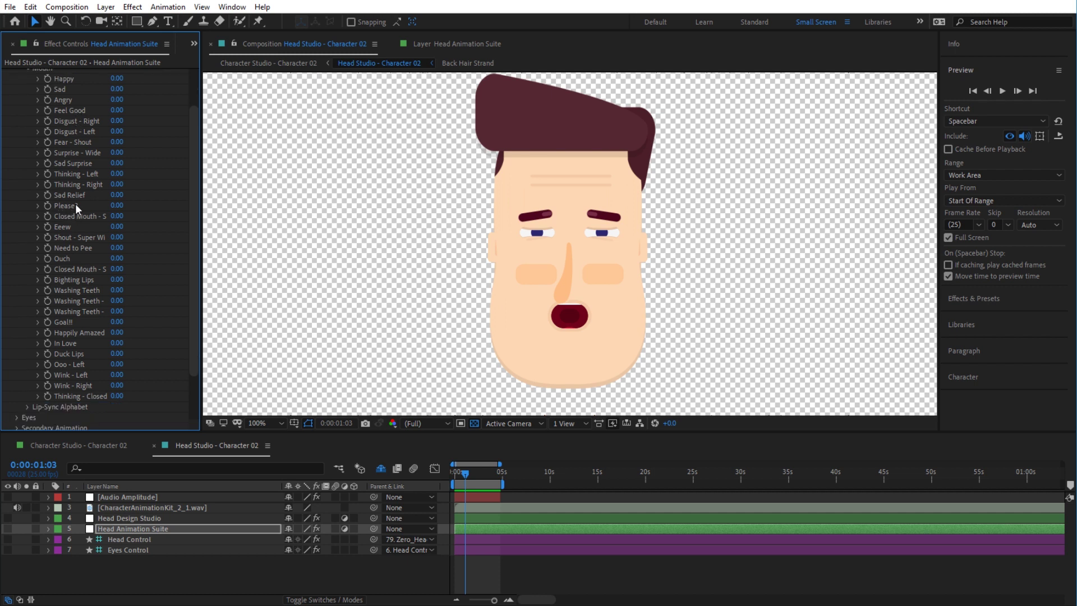
left_click(115, 205)
type("50")
key("Return")
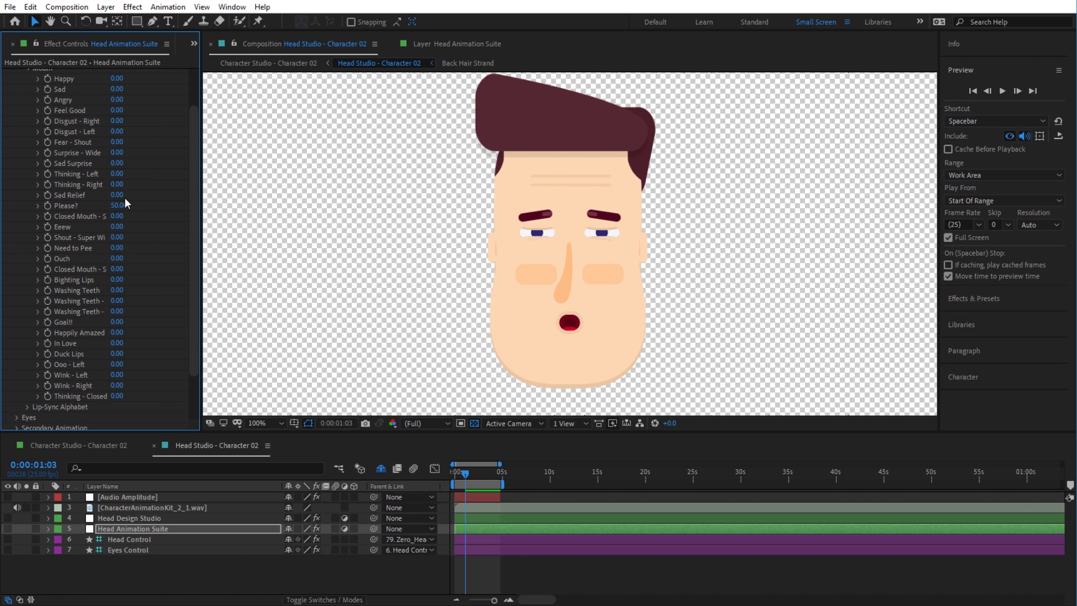
key("space")
key("space")
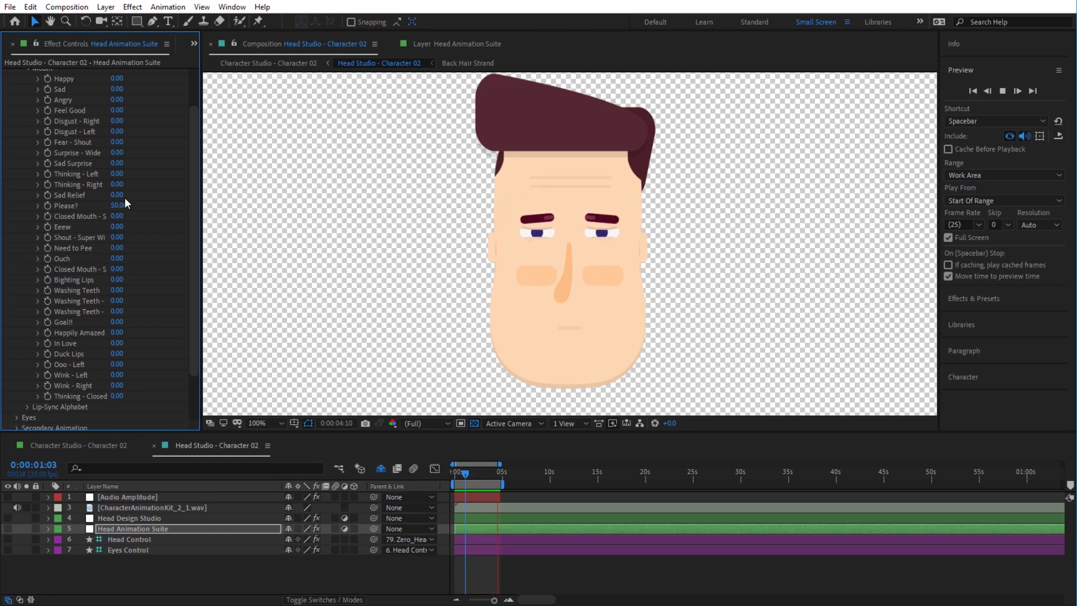
key("space")
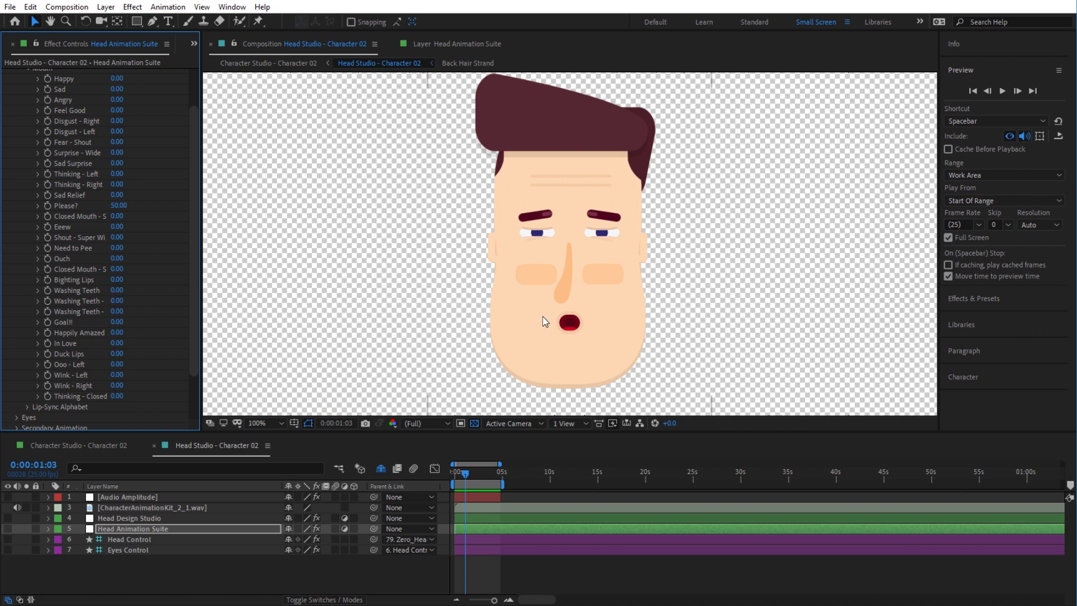
left_click(120, 206)
type("0")
key("Return")
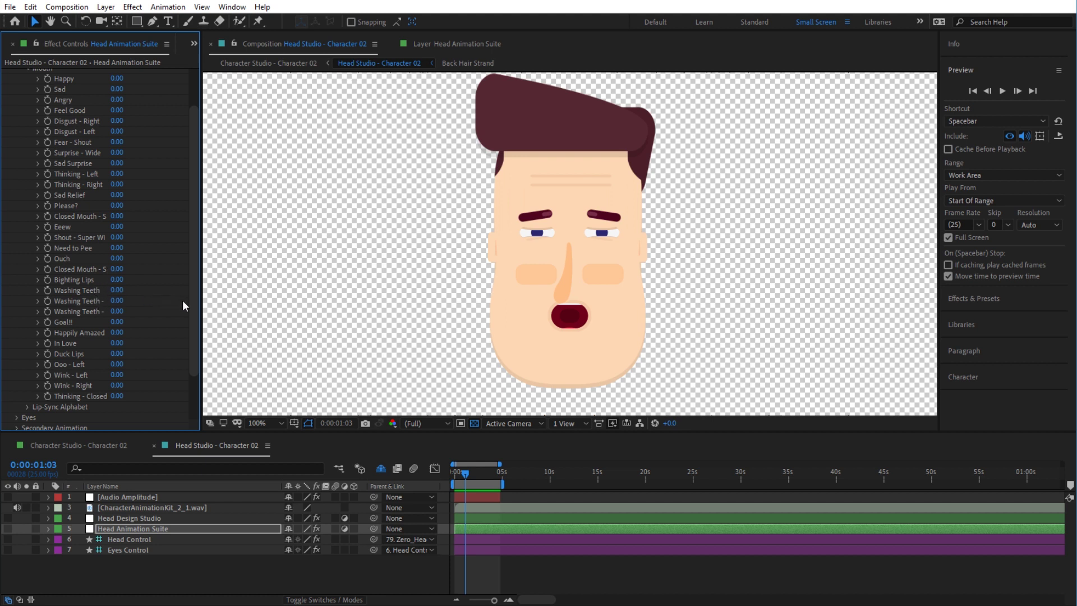
- Widen the Effect Controls panel and set Washing Teeth - Left to 100
left_click_drag(202, 303, 273, 304)
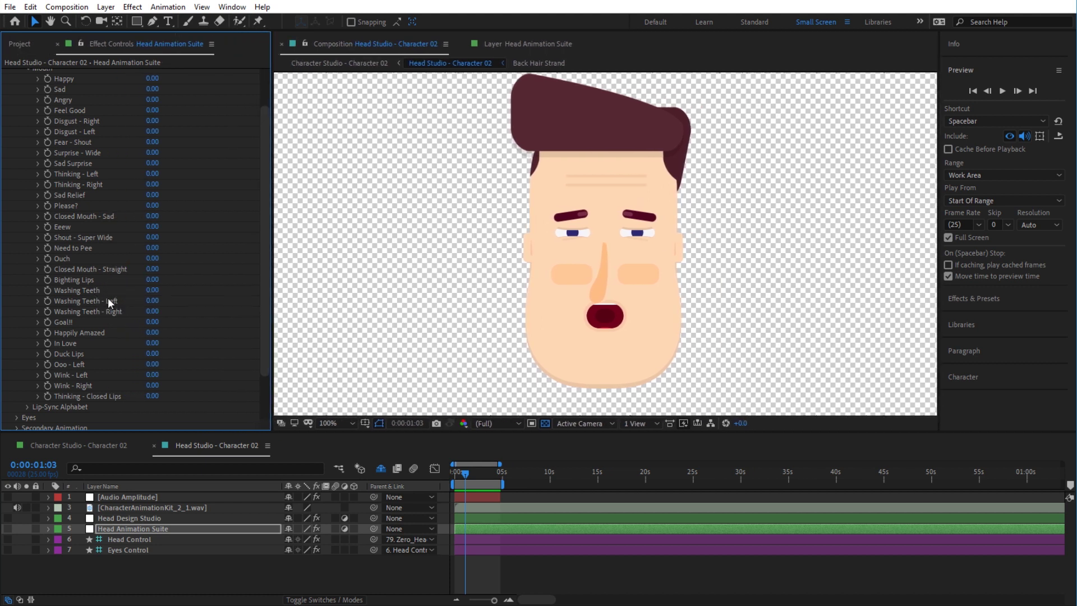
left_click(152, 301)
type("100")
key("Return")
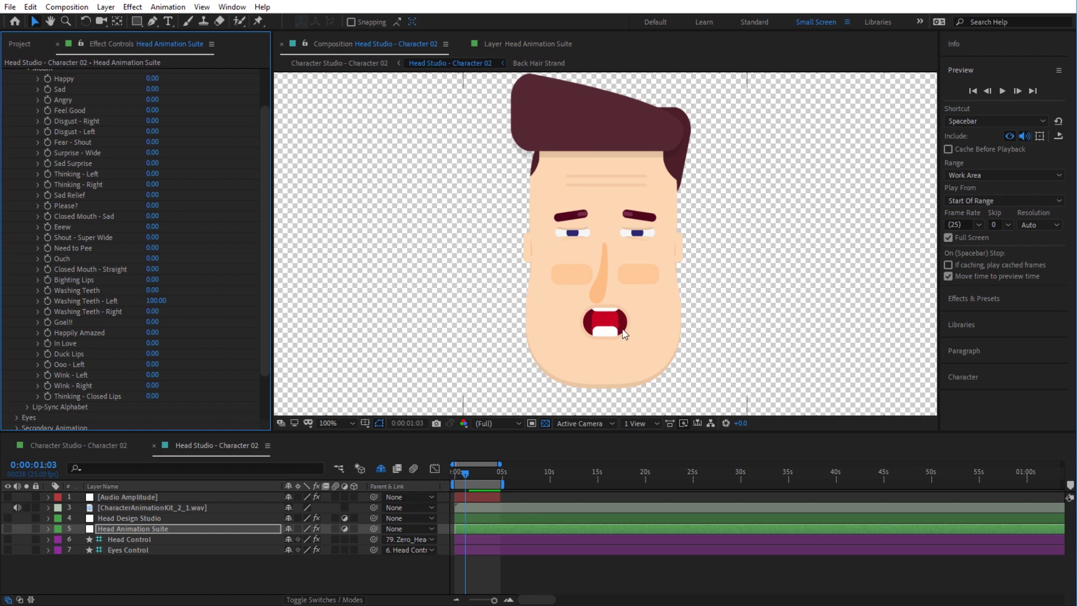
- Lower the Auto Lip-Sync amount to 50%
scroll(244, 331, "down", 3)
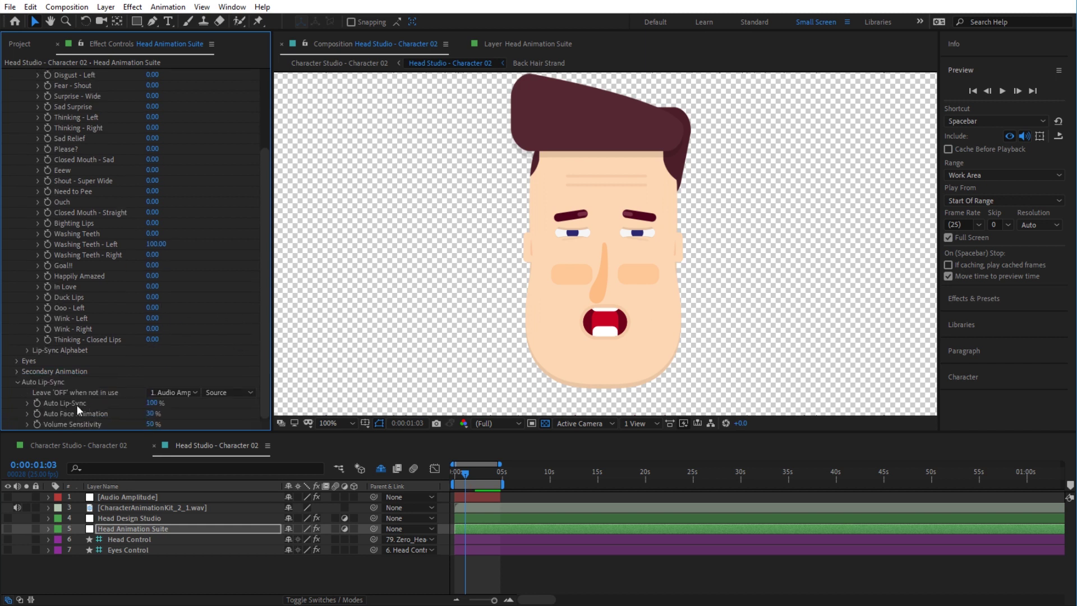
left_click(151, 403)
type("50")
key("Return")
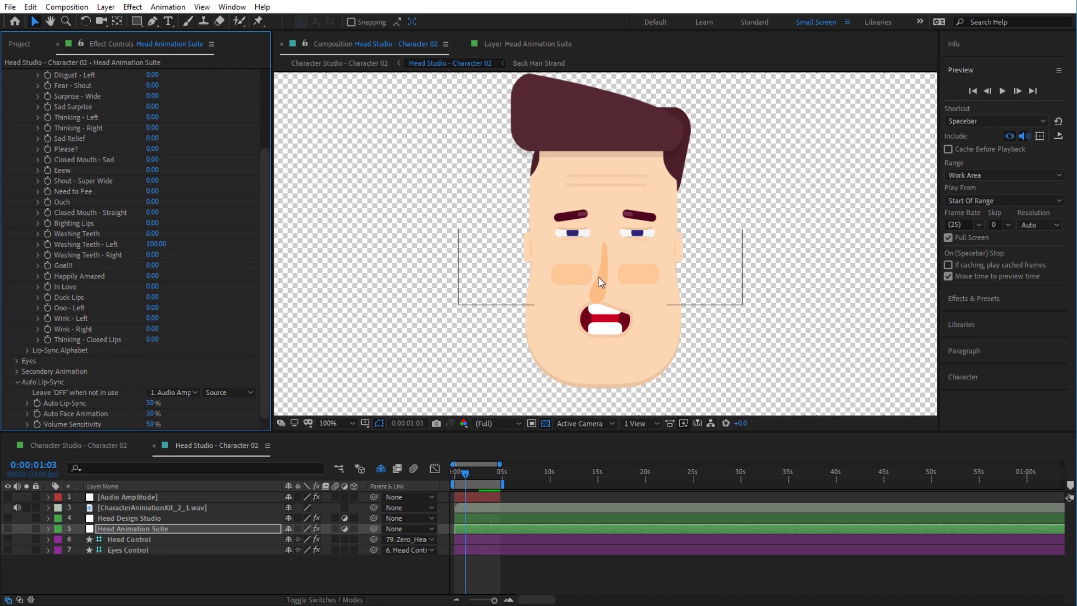
- Step Auto Lip-Sync down from 40% to 30% and preview the subtler teeth-baring mouth
left_click(153, 402)
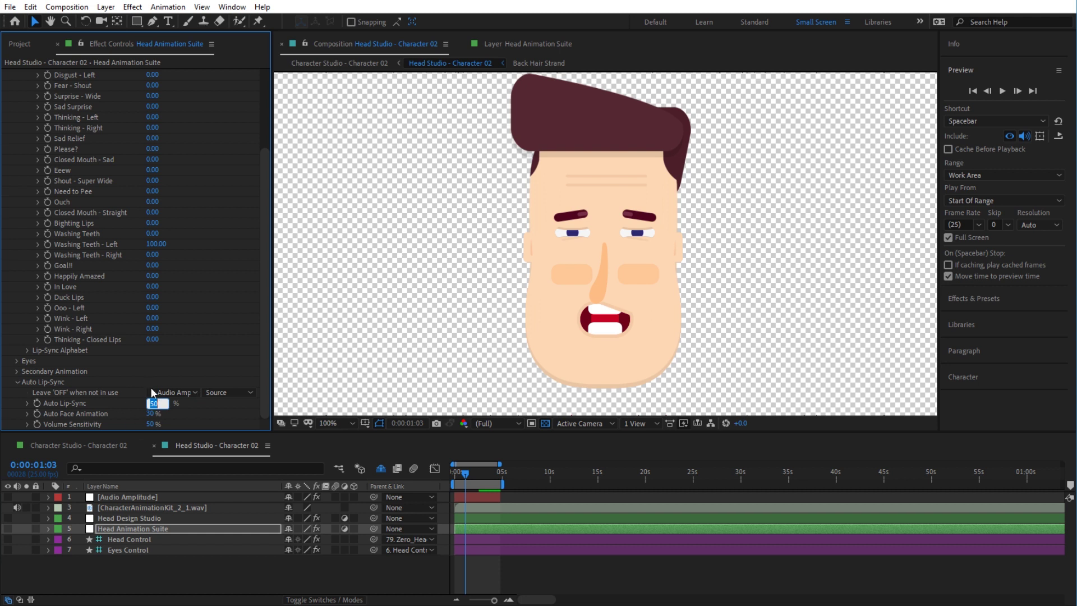
type("40")
key("Return")
left_click(150, 403)
type("30")
key("Return")
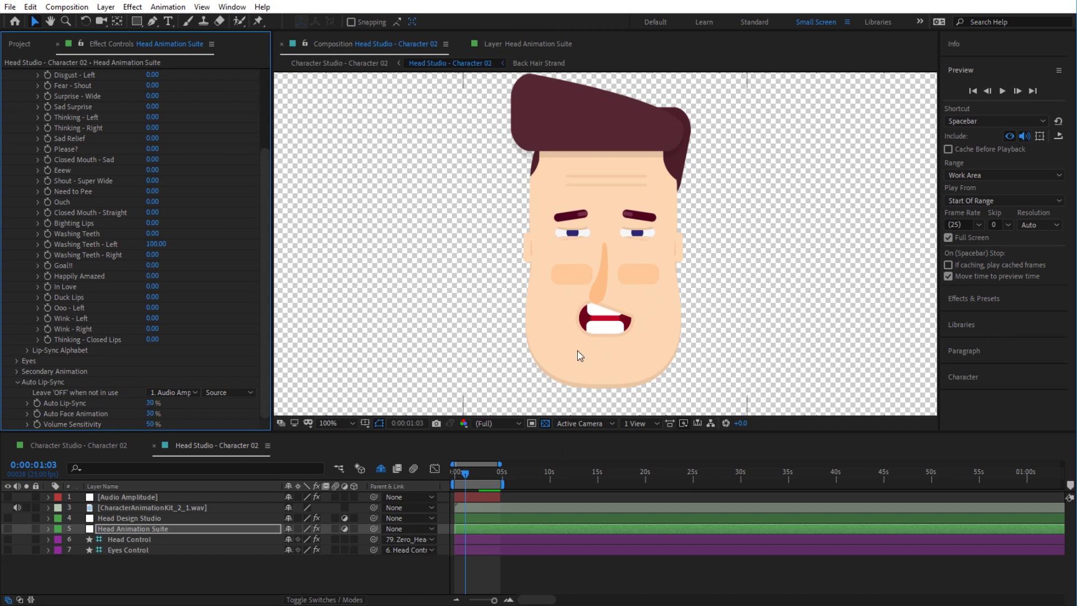
key("space")
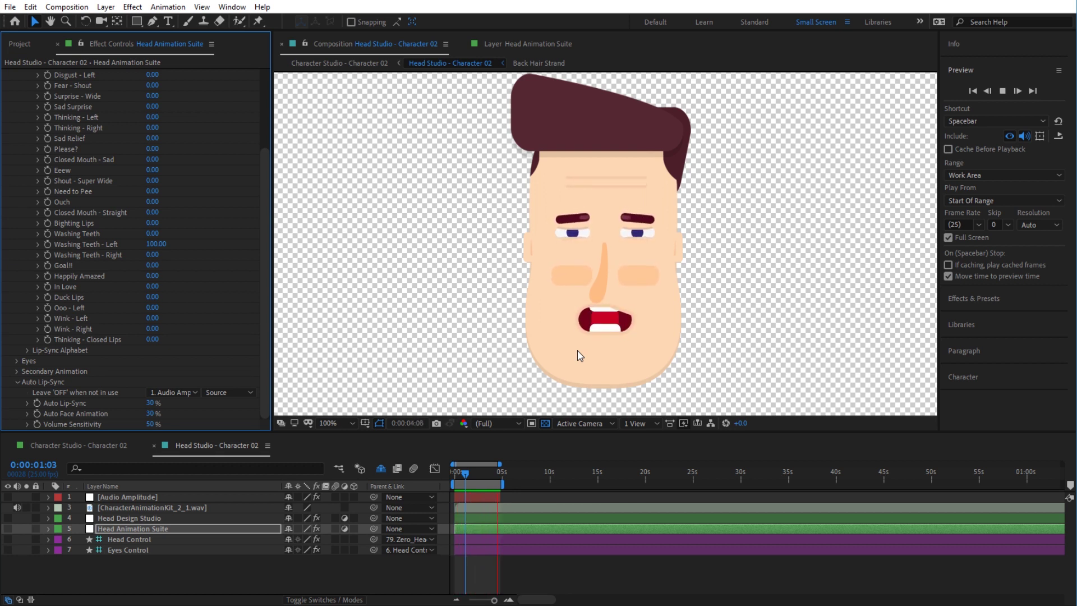
key("space")
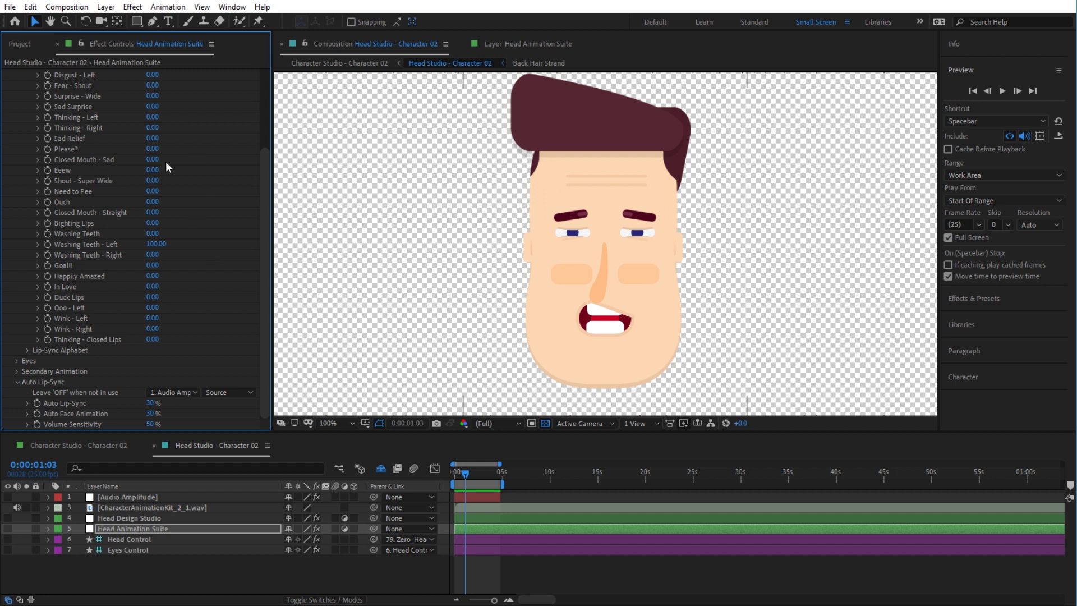
scroll(116, 191, "up", 4)
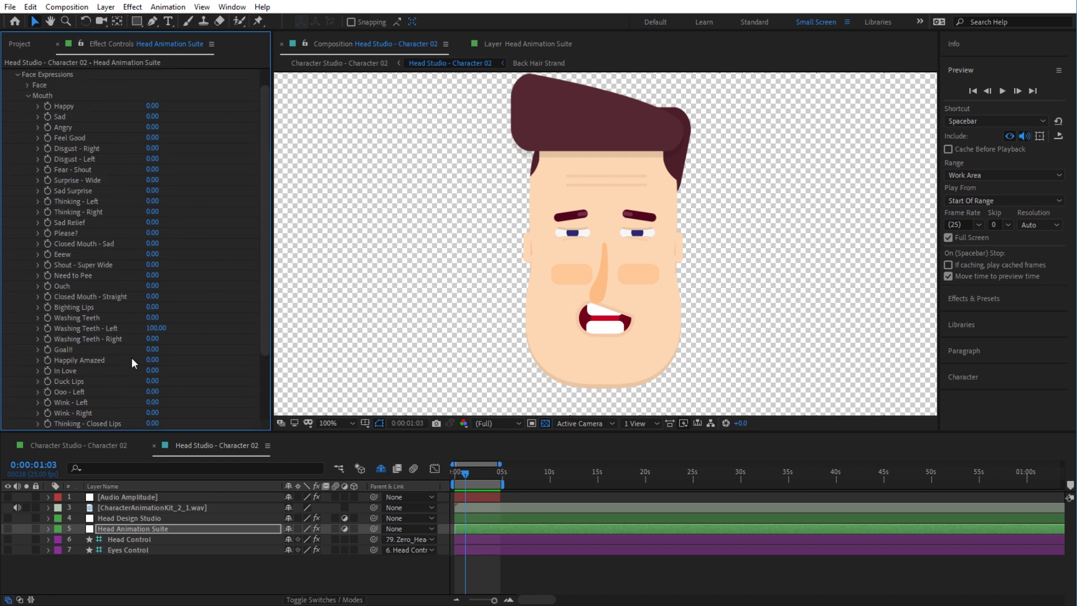
scroll(132, 362, "down", 2)
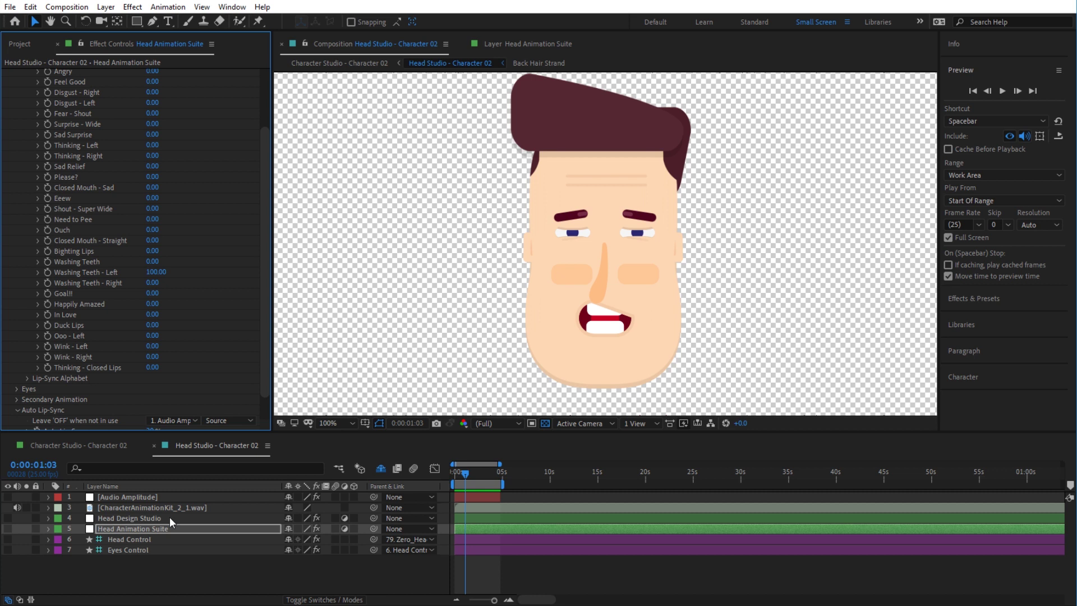
scroll(73, 196, "up", 4)
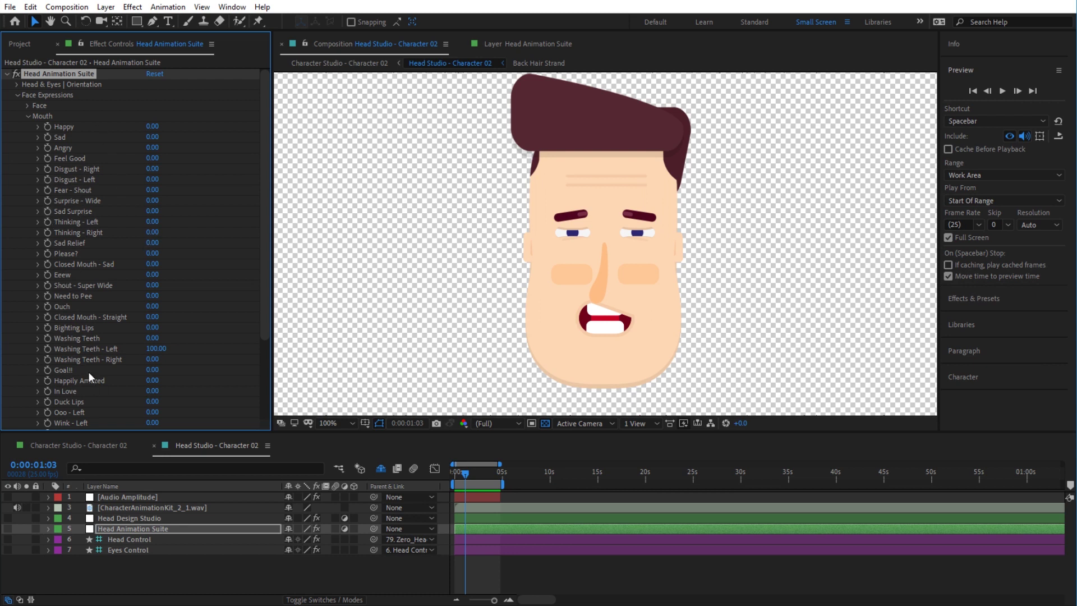
scroll(90, 358, "down", 2)
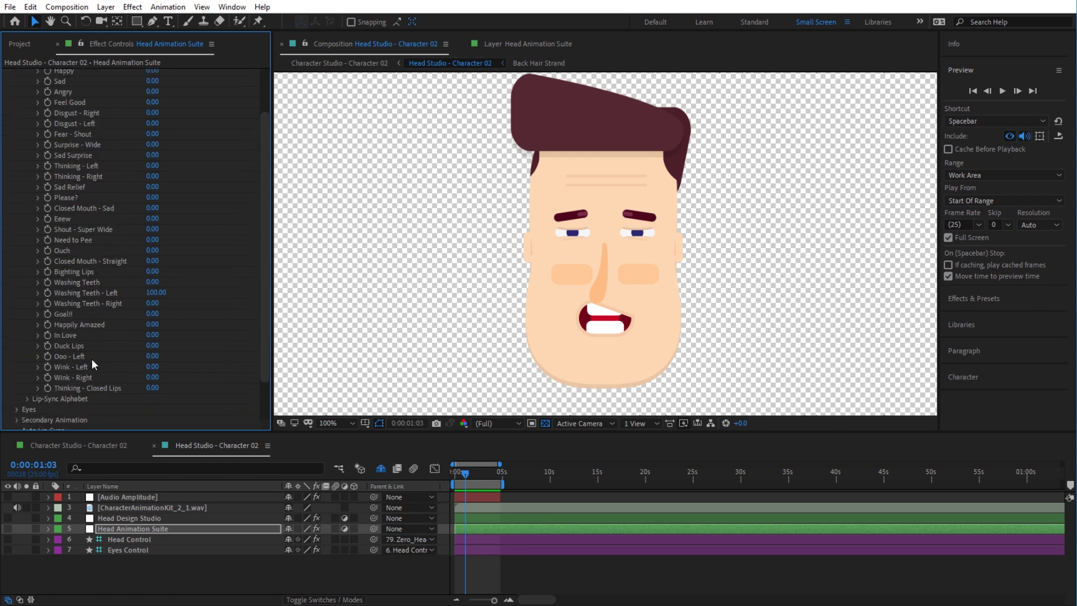
scroll(107, 359, "down", 2)
scroll(122, 281, "up", 4)
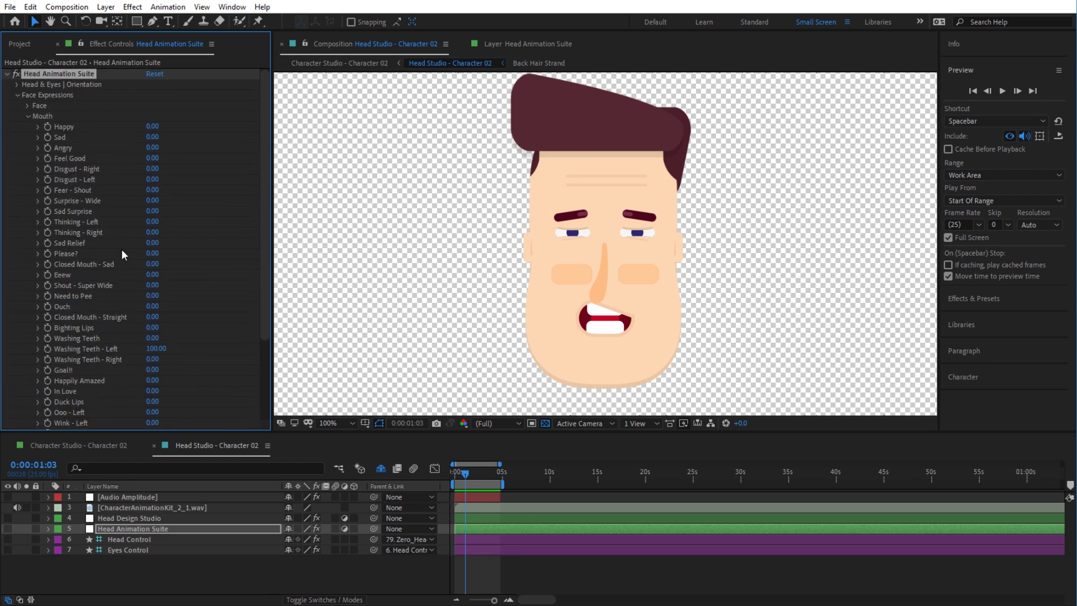